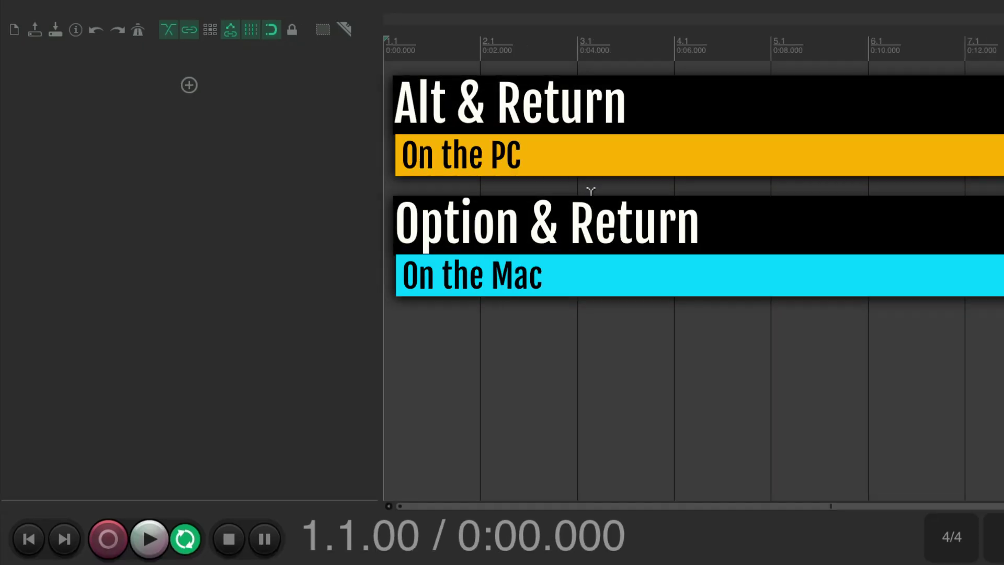
- Open the project settings and look through the Media, Video and Advanced settings before returning to the main project settings
{"action": "key", "text": "alt+Return"}
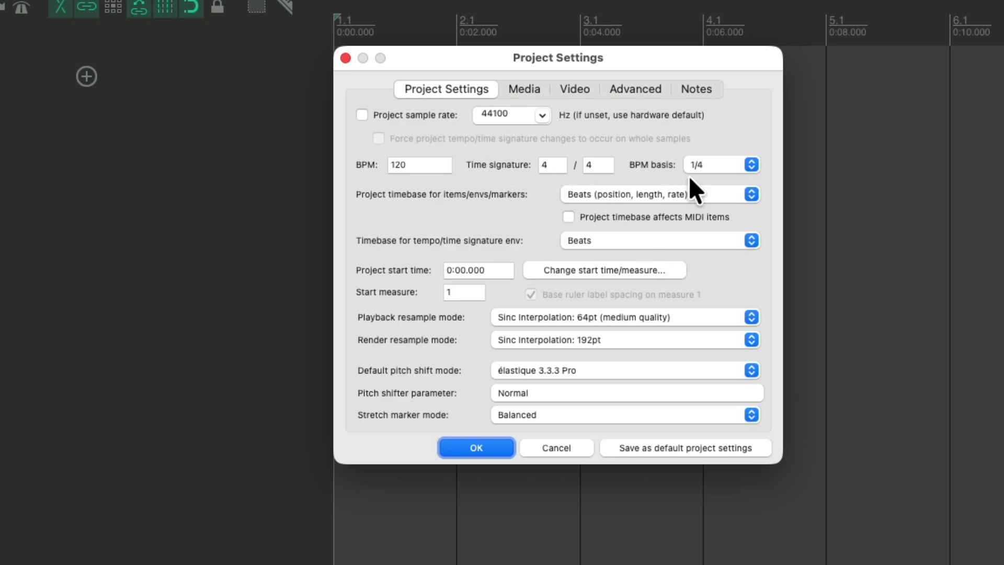
{"action": "left_click", "coordinate": [522, 88]}
{"action": "left_click", "coordinate": [572, 89]}
{"action": "left_click", "coordinate": [616, 89]}
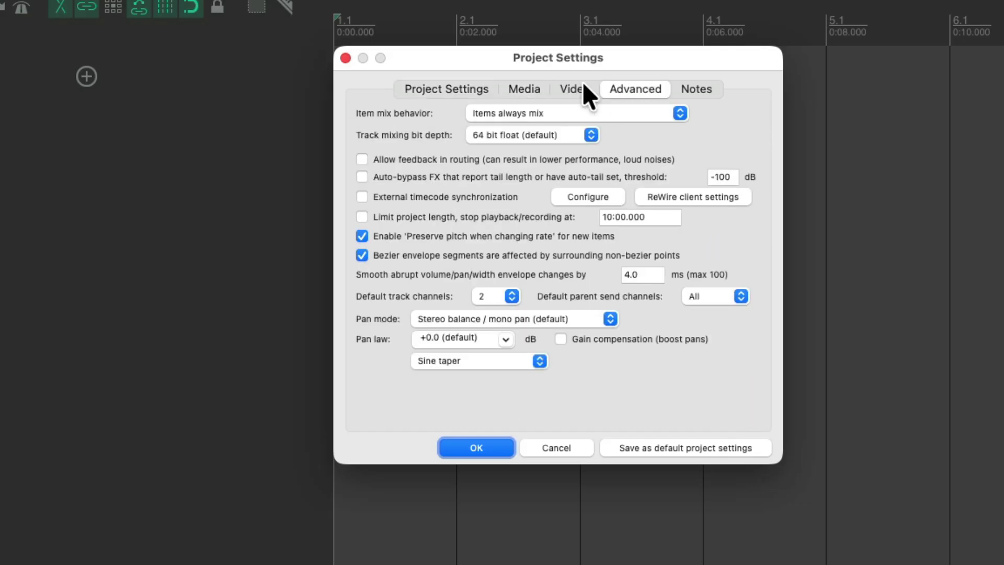
{"action": "left_click", "coordinate": [473, 89]}
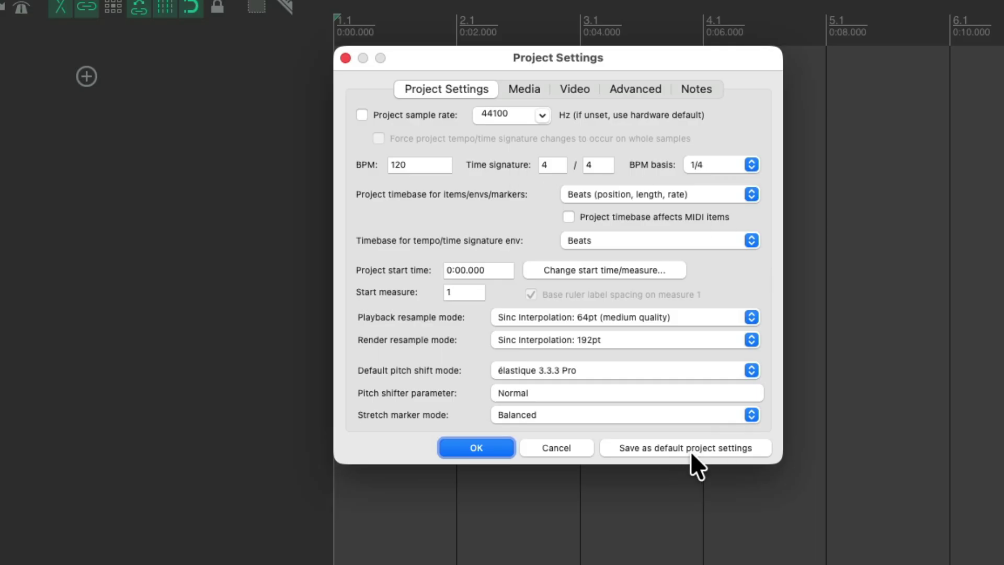
- Set the project to 110 BPM, timebase Time and start measure -1, and save these as the default project settings
{"action": "double_click", "coordinate": [437, 161]}
{"action": "type", "text": "110"}
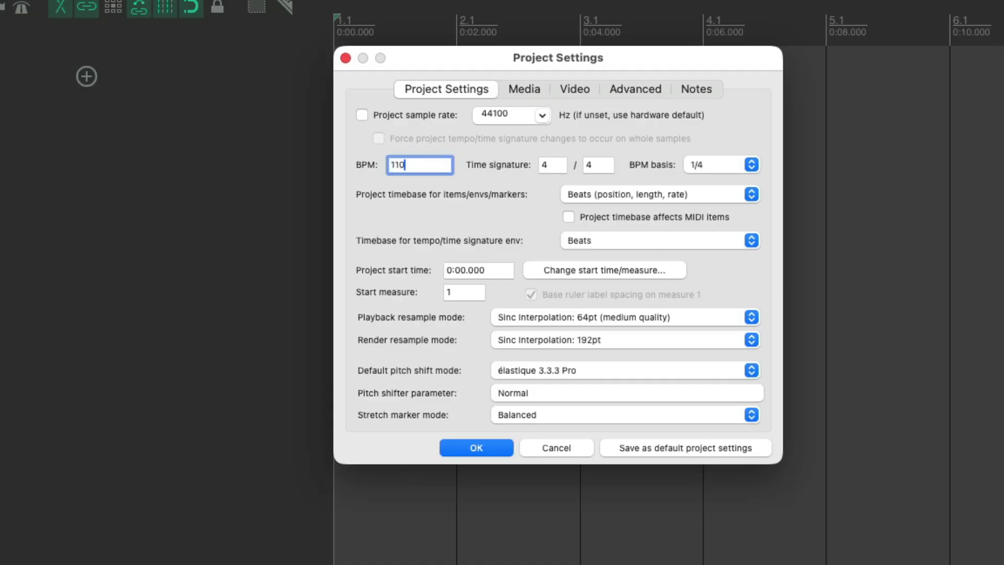
{"action": "left_click", "coordinate": [678, 181]}
{"action": "left_click", "coordinate": [678, 174]}
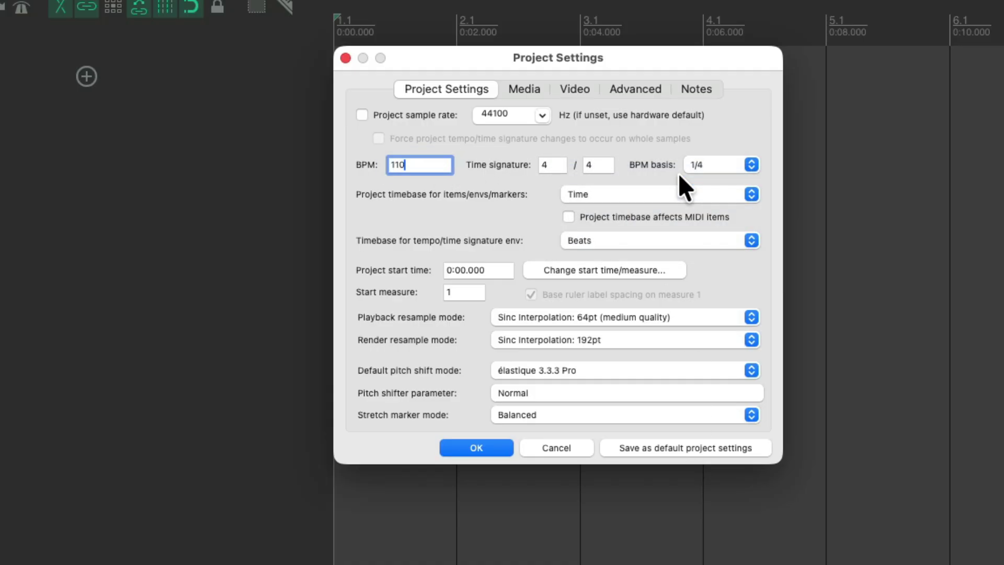
{"action": "left_click", "coordinate": [472, 291]}
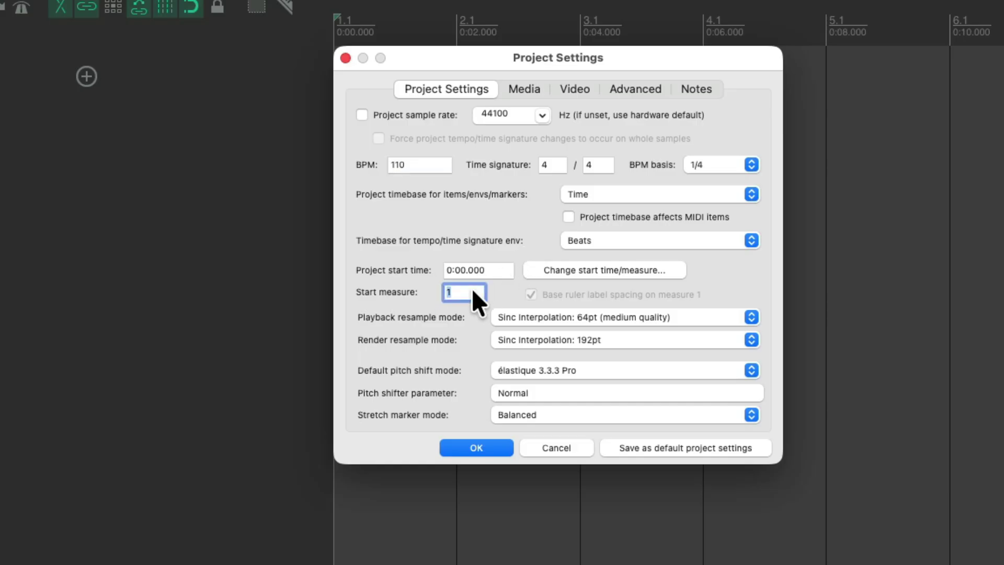
{"action": "type", "text": "-1"}
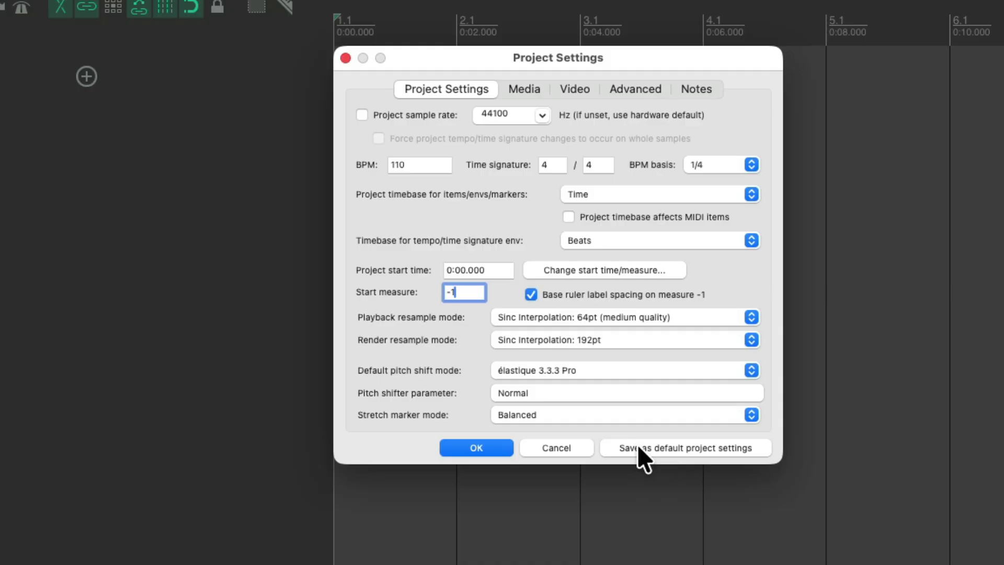
{"action": "key", "text": "Return"}
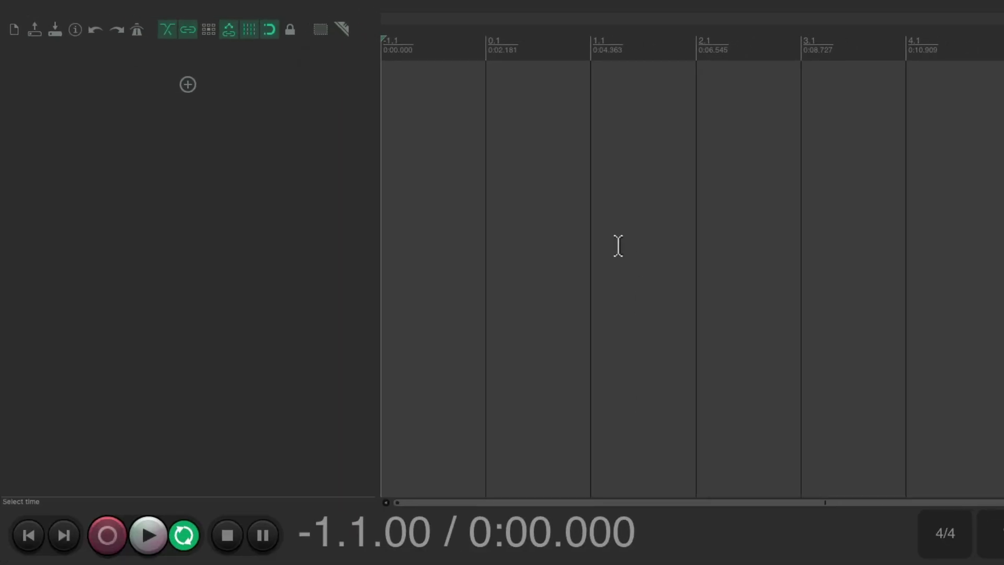
- Start a new project without saving the current one and open its project settings to check the defaults
{"action": "key", "text": "super+n"}
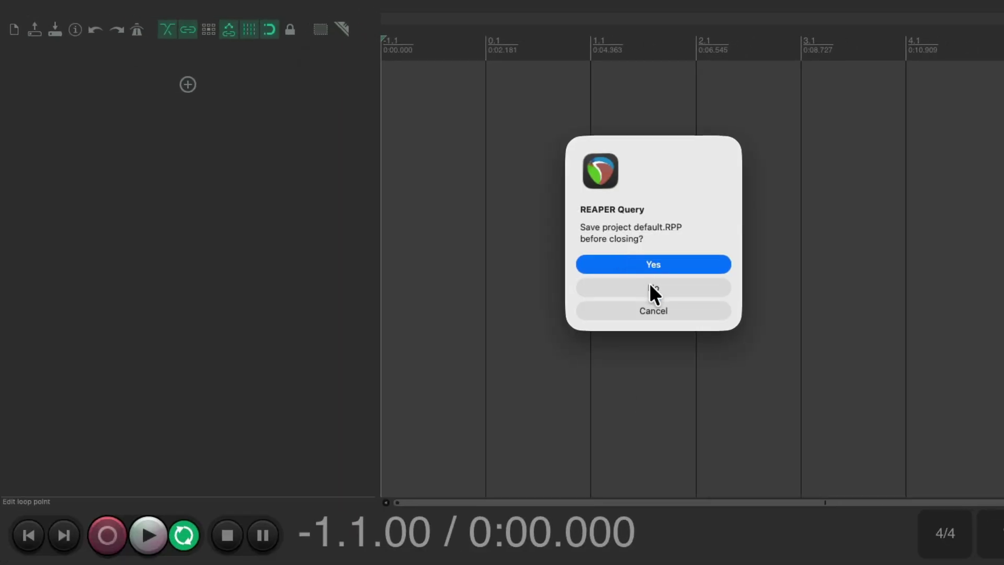
{"action": "left_click", "coordinate": [650, 287]}
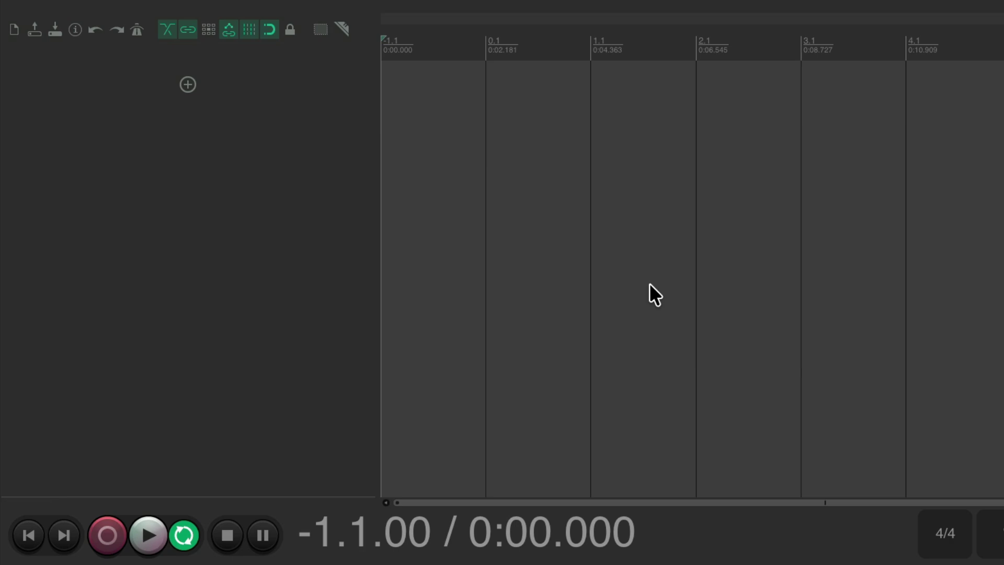
{"action": "key", "text": "alt+Return"}
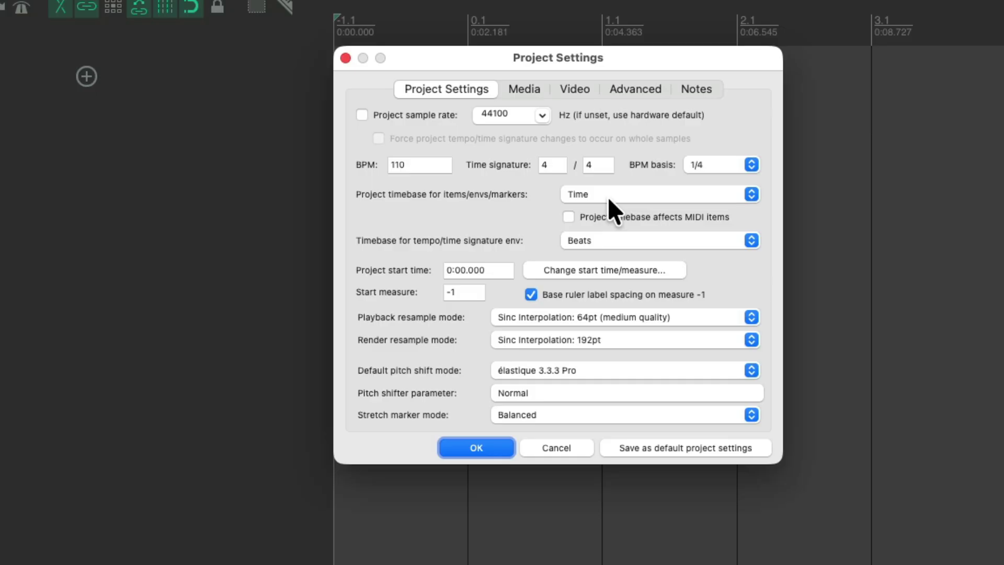
- Set the project to 120 BPM, timebase Beats (position, length, rate) and start measure 1, and save these as the default project settings
{"action": "double_click", "coordinate": [430, 165]}
{"action": "type", "text": "120"}
{"action": "left_click", "coordinate": [659, 194]}
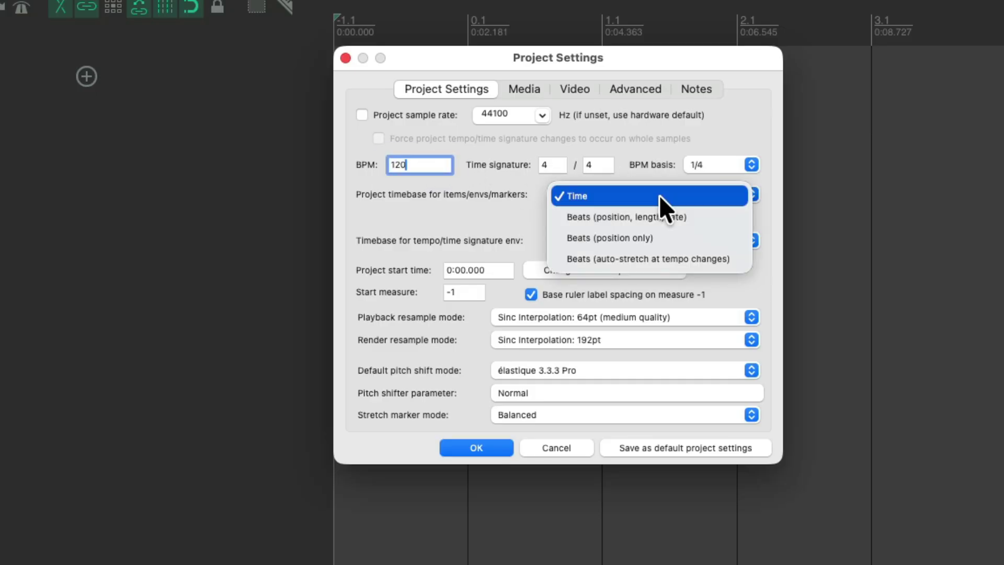
{"action": "left_click", "coordinate": [667, 214]}
{"action": "double_click", "coordinate": [478, 292]}
{"action": "type", "text": "1"}
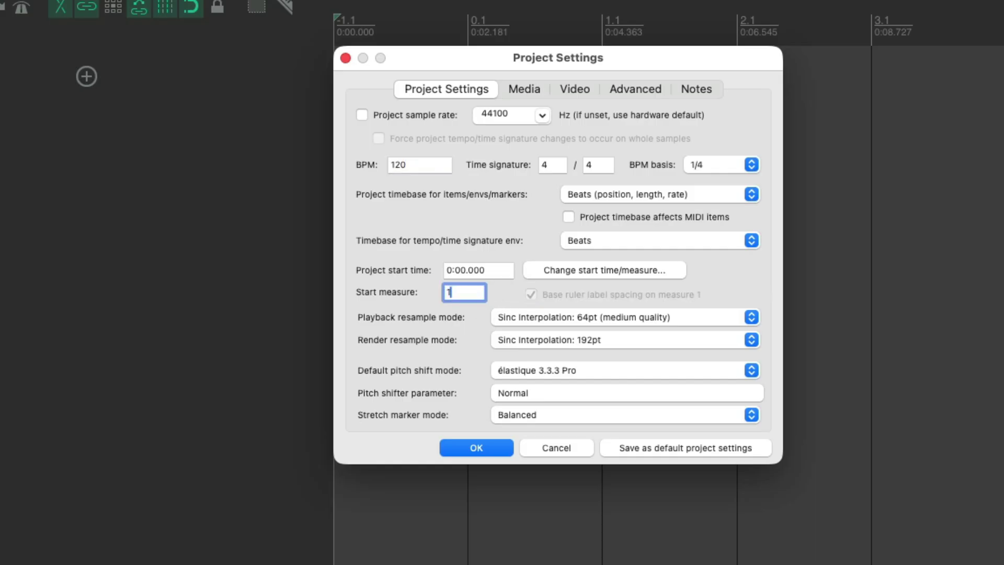
{"action": "left_click", "coordinate": [651, 442]}
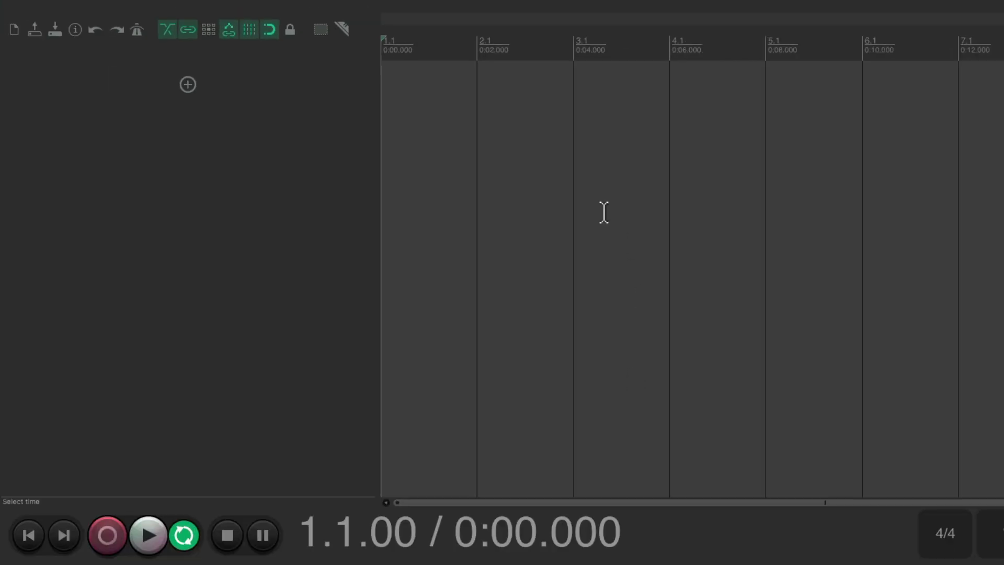
- Start another new project without saving and check the tempo, timebase and start measure in its project settings
{"action": "key", "text": "super+n"}
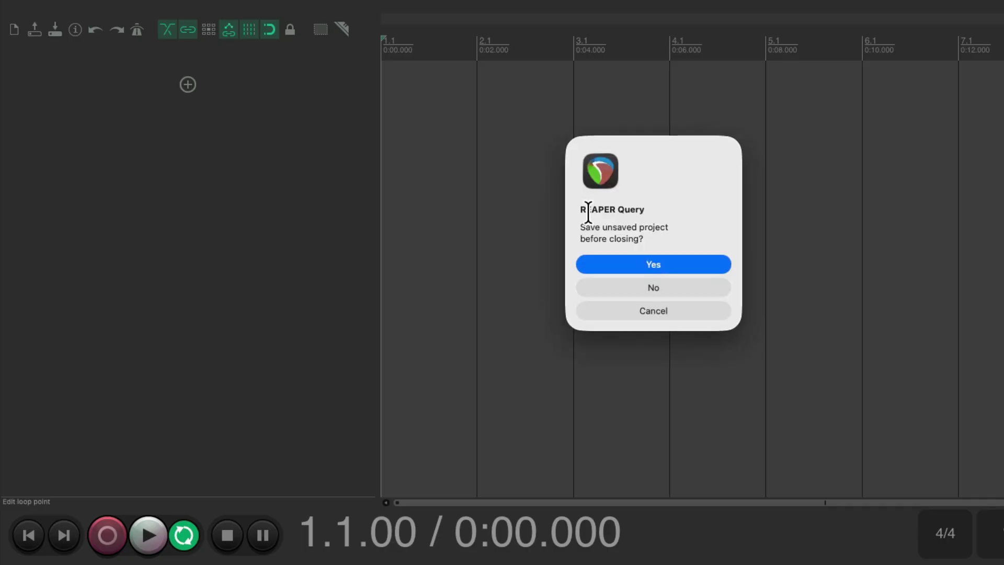
{"action": "left_click", "coordinate": [639, 284]}
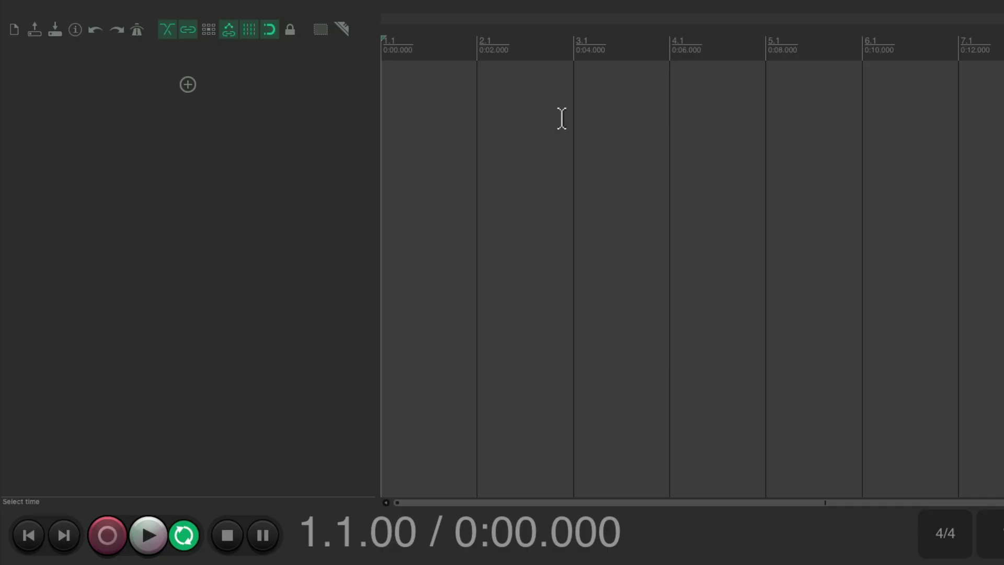
{"action": "key", "text": "alt+Return"}
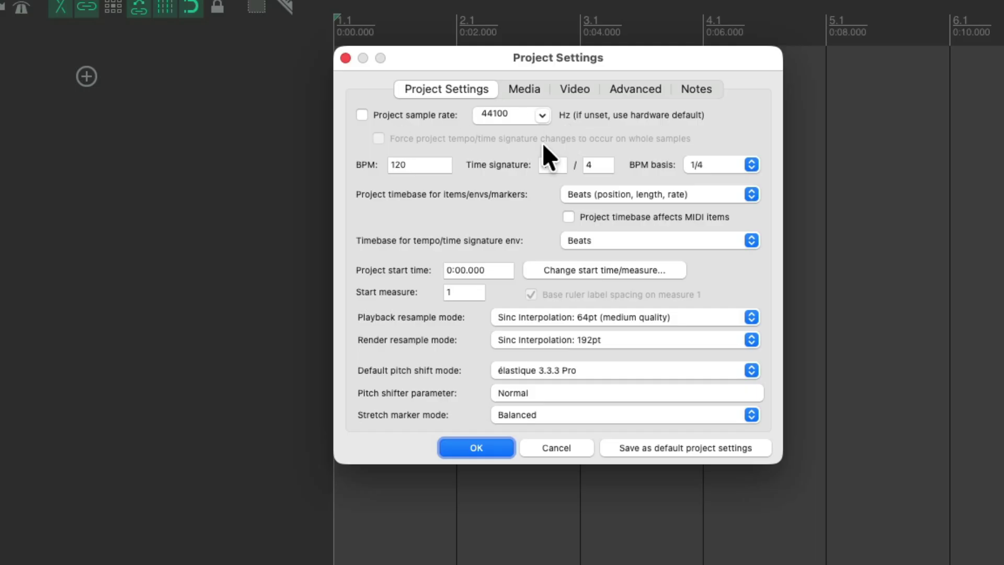
{"action": "key", "text": "Return"}
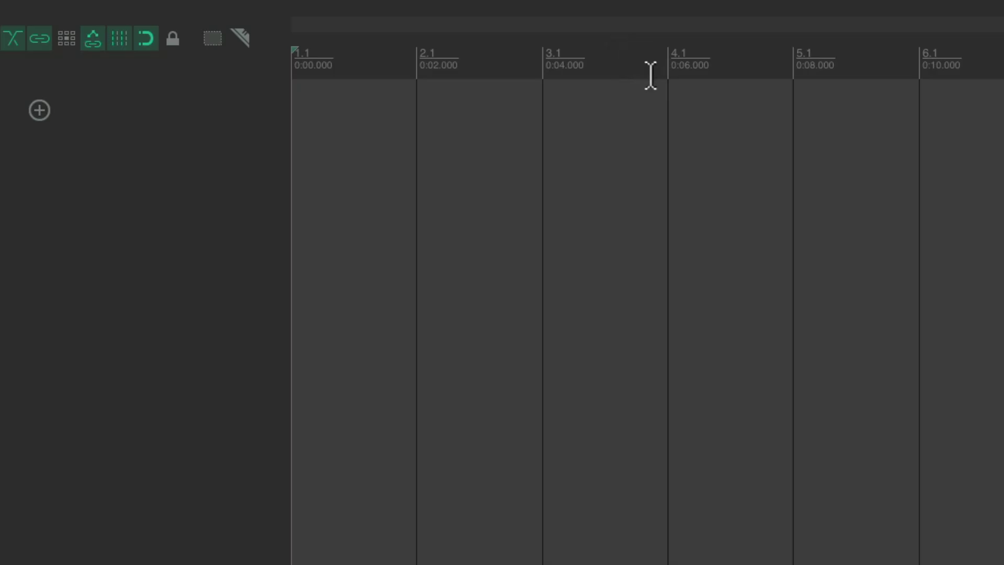
- Set the ruler's time unit to Minutes:Seconds and save it with the default project settings
{"action": "right_click", "coordinate": [496, 61]}
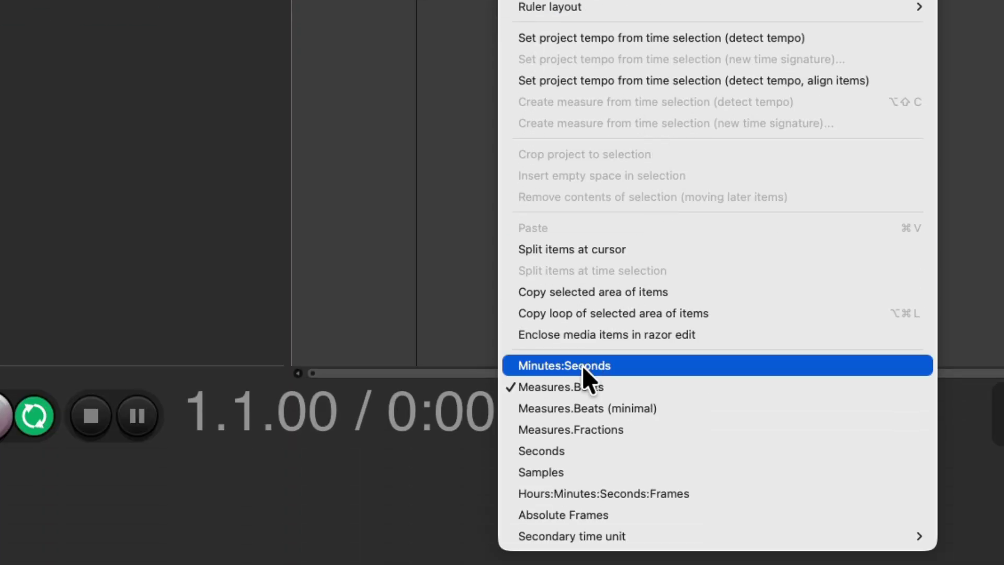
{"action": "left_click", "coordinate": [641, 365]}
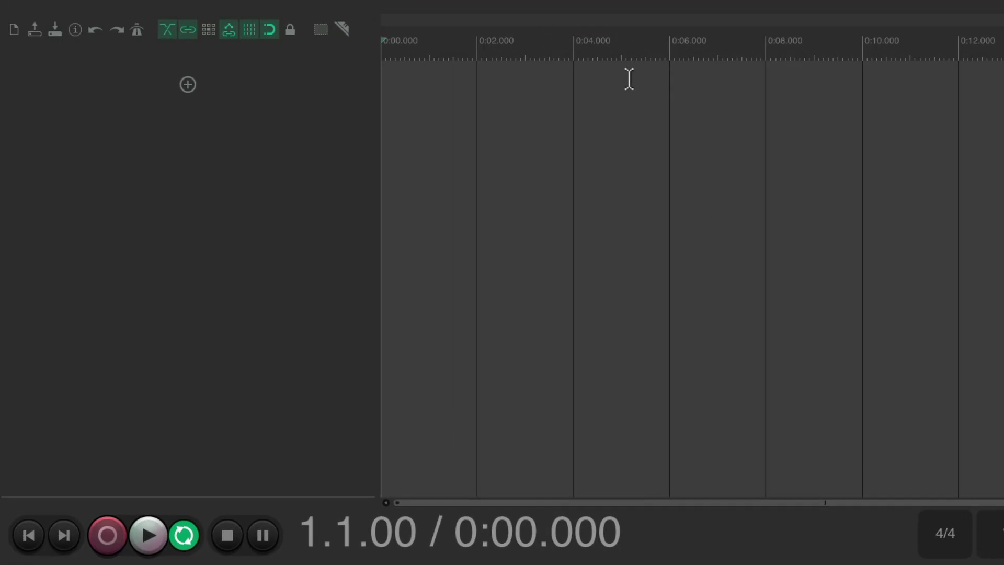
{"action": "key", "text": "alt+Return"}
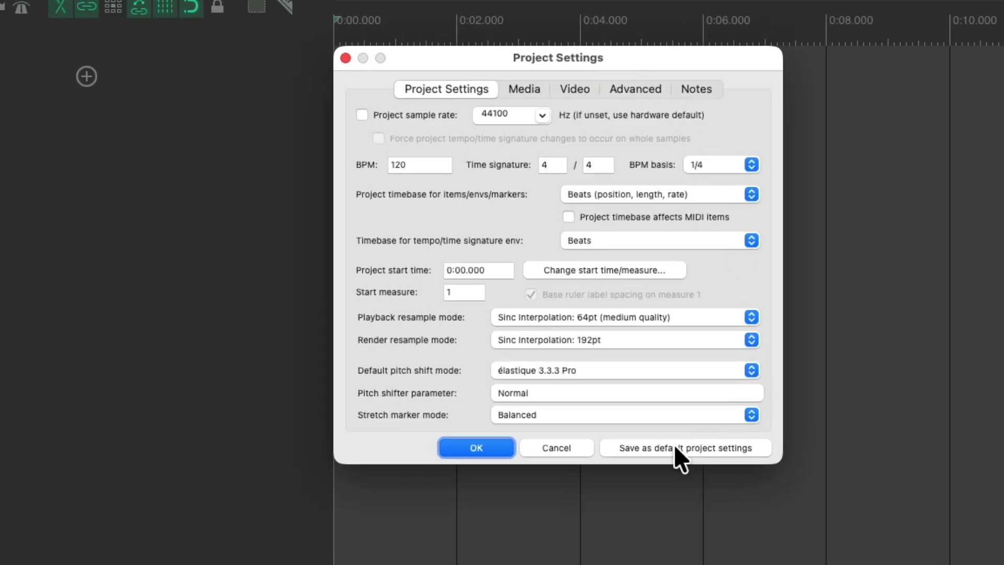
{"action": "key", "text": "Return"}
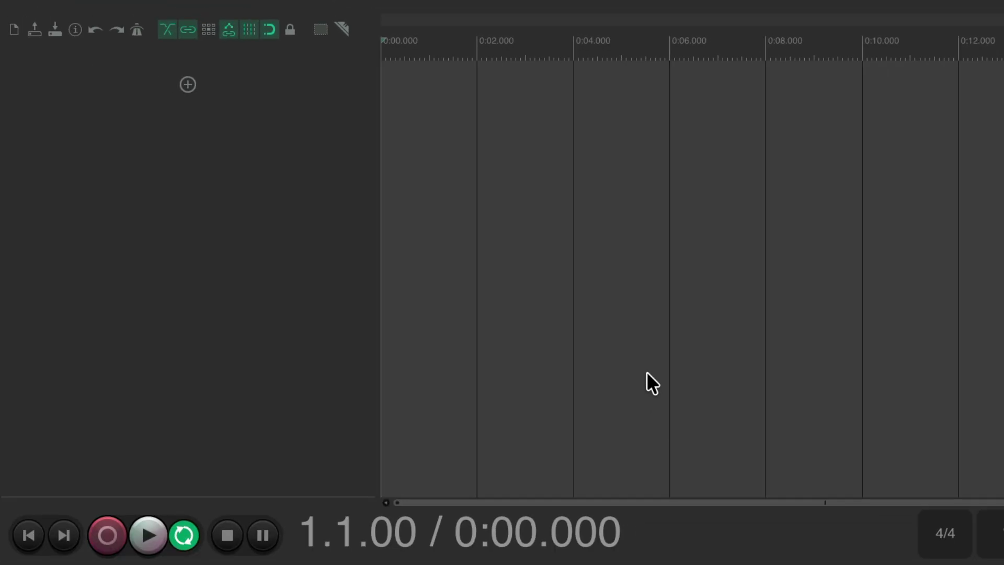
- In a new project, set the ruler's time unit to Measures.Beats (minimal) and its secondary time unit to None
{"action": "key", "text": "super+n"}
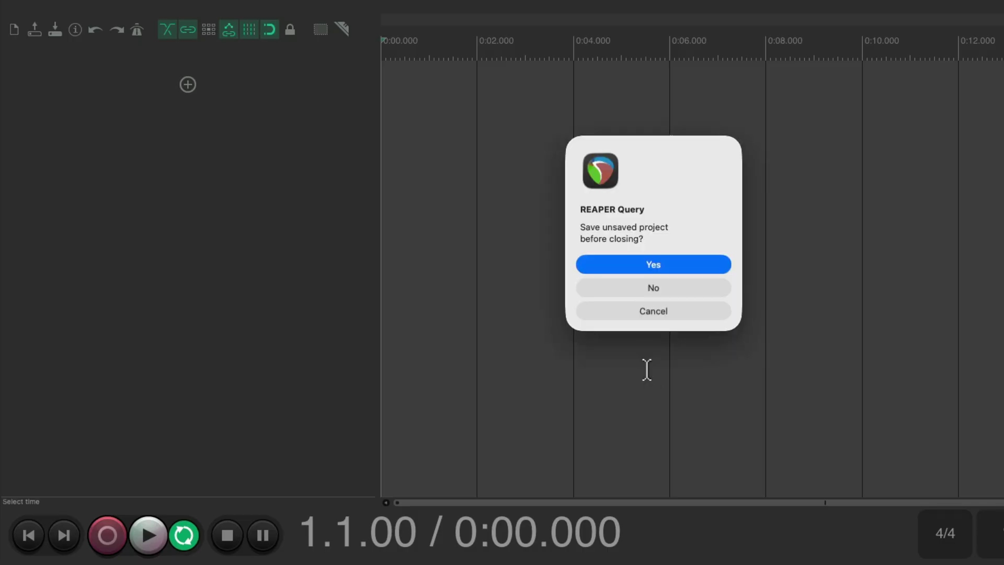
{"action": "left_click", "coordinate": [655, 307]}
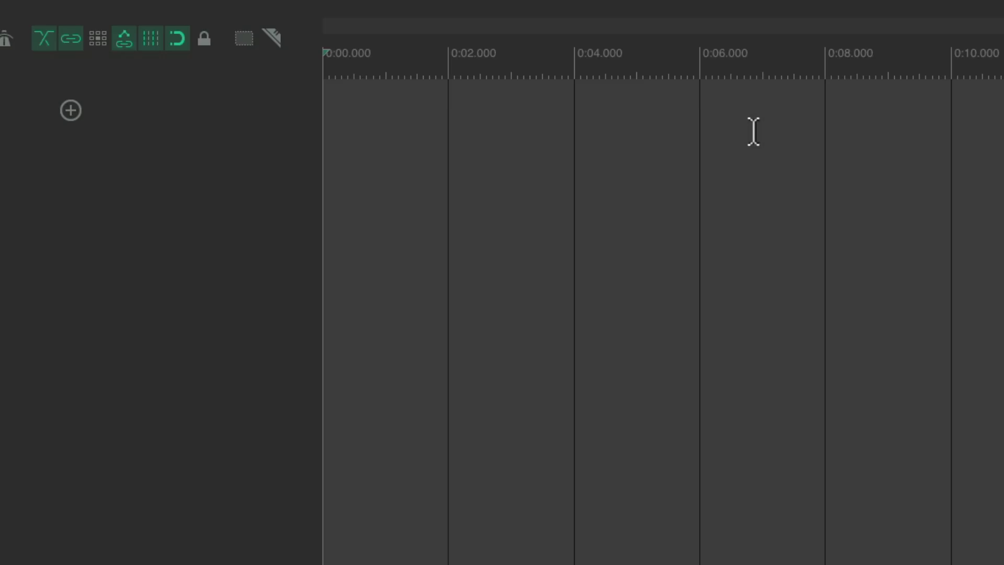
{"action": "right_click", "coordinate": [573, 64]}
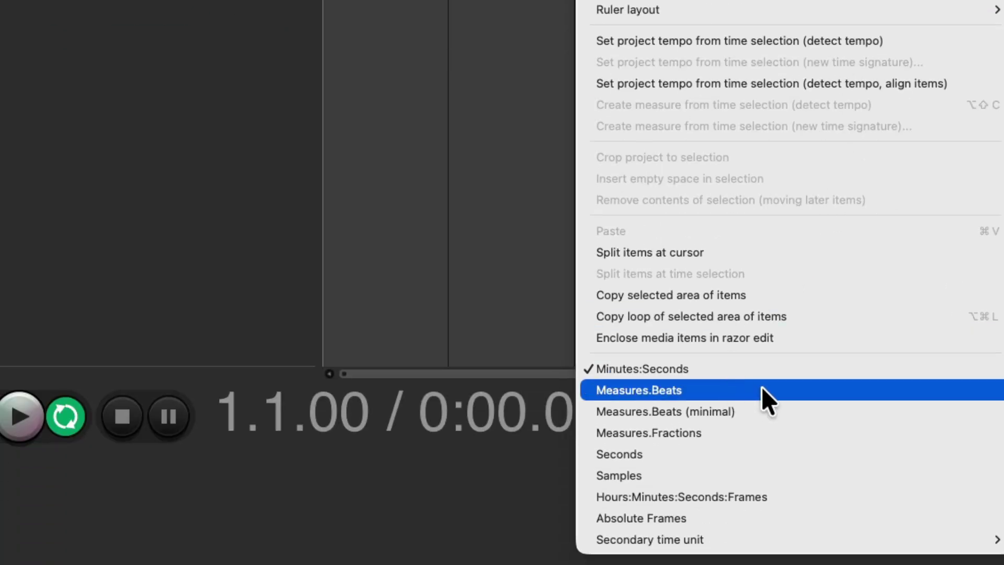
{"action": "left_click", "coordinate": [759, 411]}
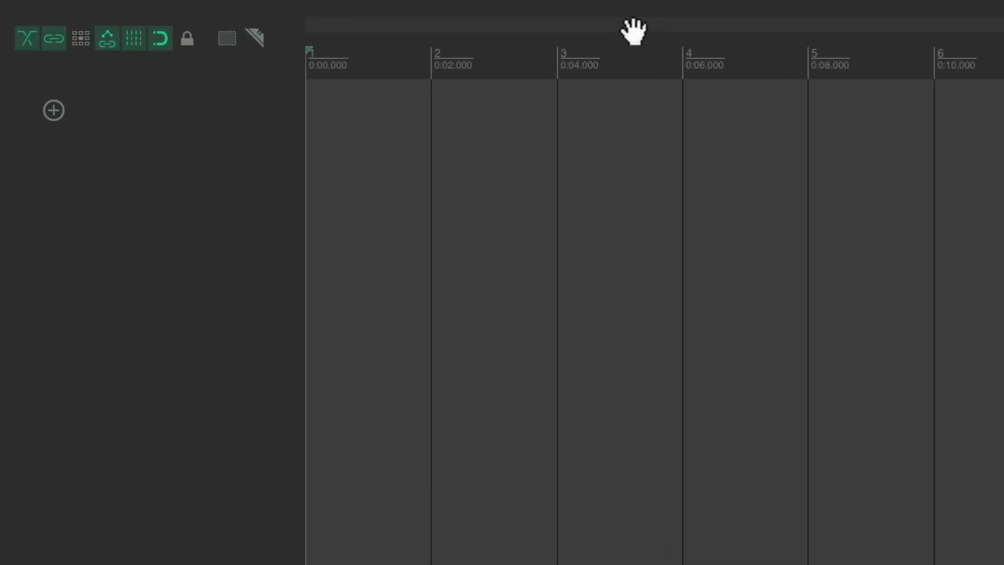
{"action": "right_click", "coordinate": [625, 57]}
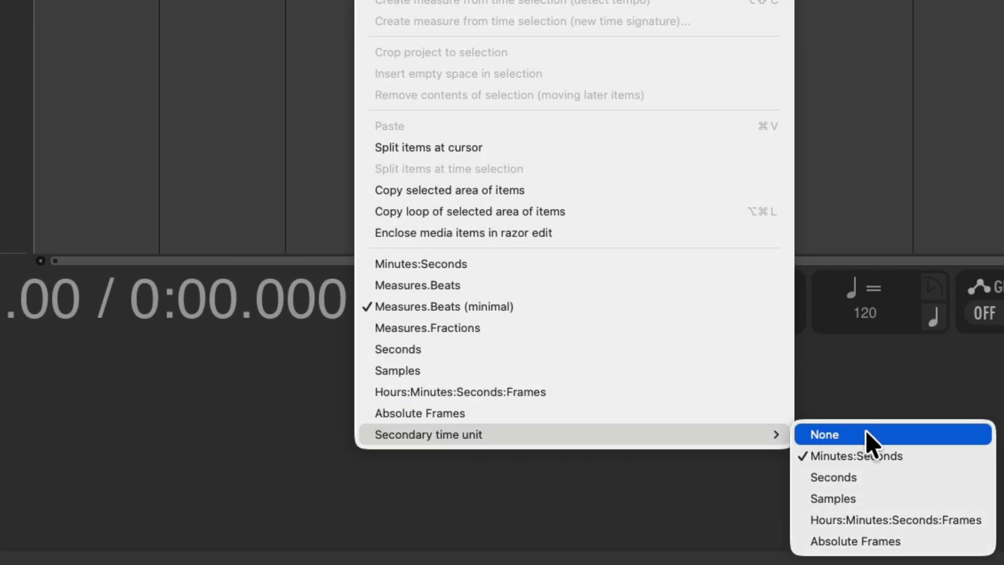
{"action": "key", "text": "Escape"}
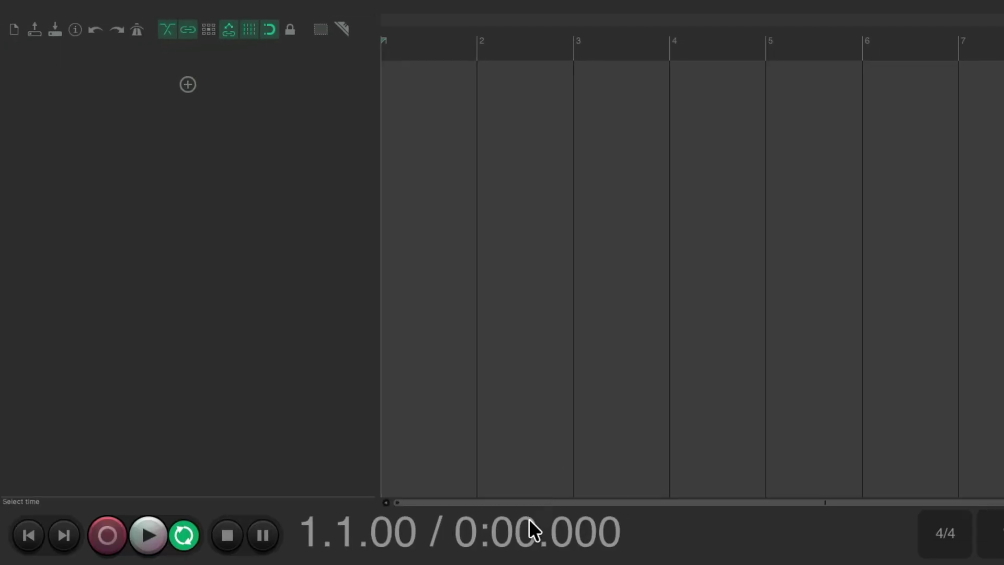
- Check the transport's time unit options without changing them, and save the current setup as the default project settings
{"action": "right_click", "coordinate": [548, 527]}
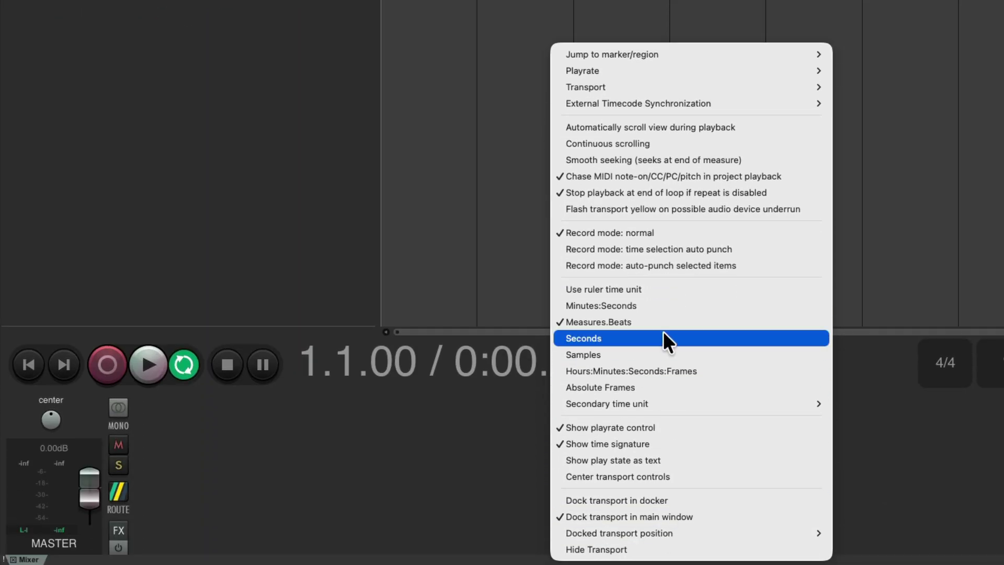
{"action": "left_click", "coordinate": [499, 336]}
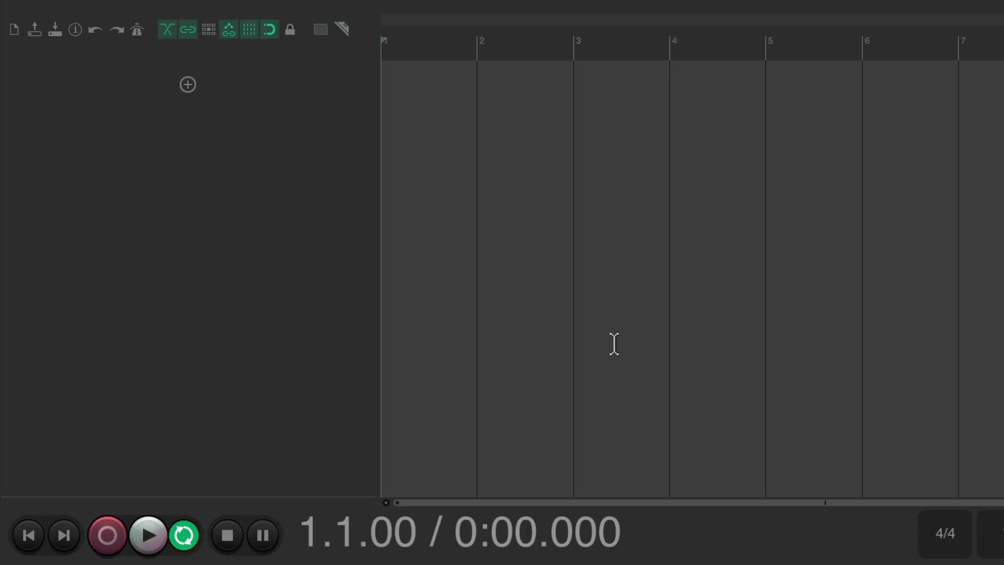
{"action": "key", "text": "alt+Return"}
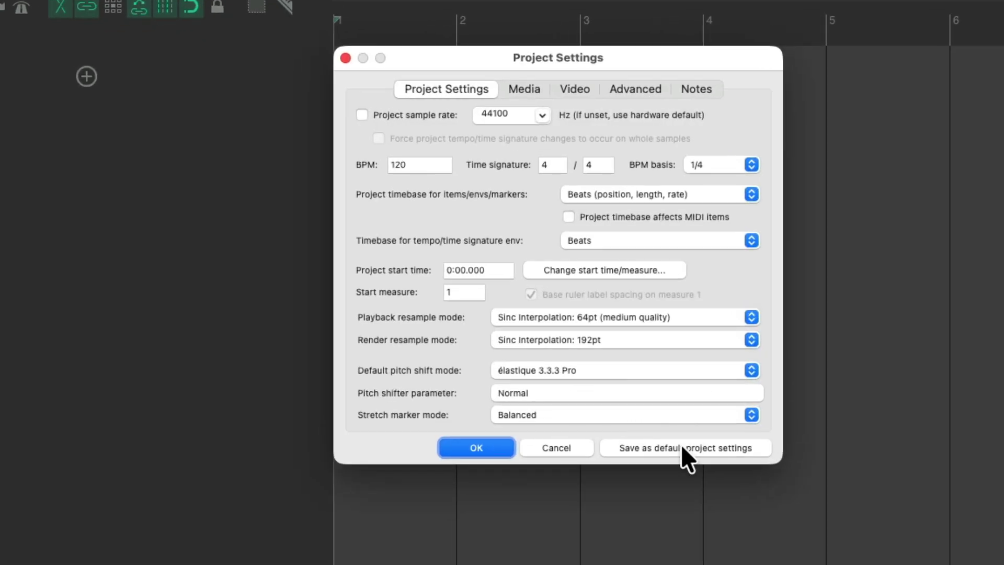
{"action": "left_click", "coordinate": [681, 444]}
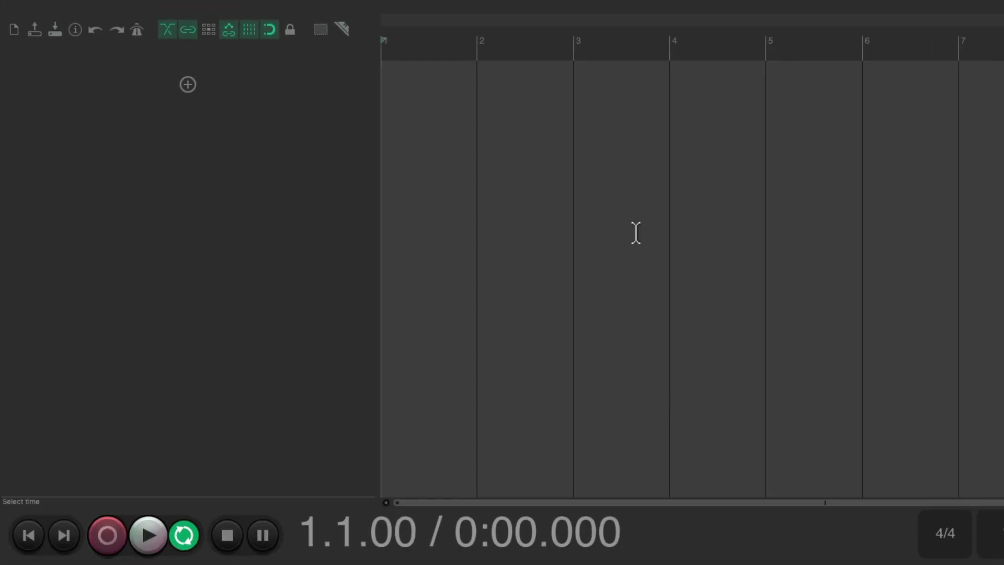
- In a new project, opened without saving the current one, set the start measure to -1 and save it as default project settings
{"action": "key", "text": "super+n"}
{"action": "left_click", "coordinate": [644, 288]}
{"action": "key", "text": "alt+Return"}
{"action": "left_click", "coordinate": [483, 253]}
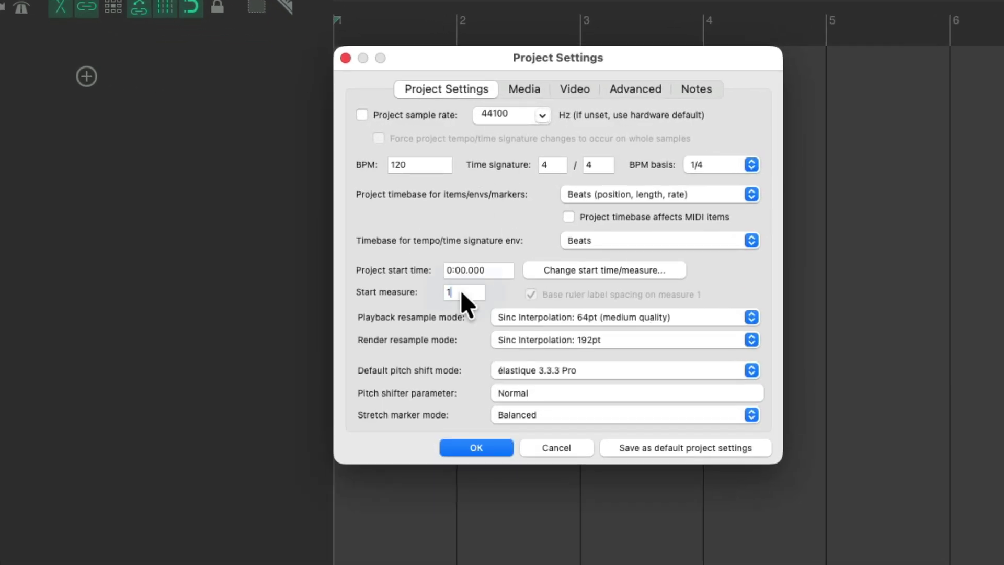
{"action": "key", "text": "BackSpace"}
{"action": "type", "text": "-1"}
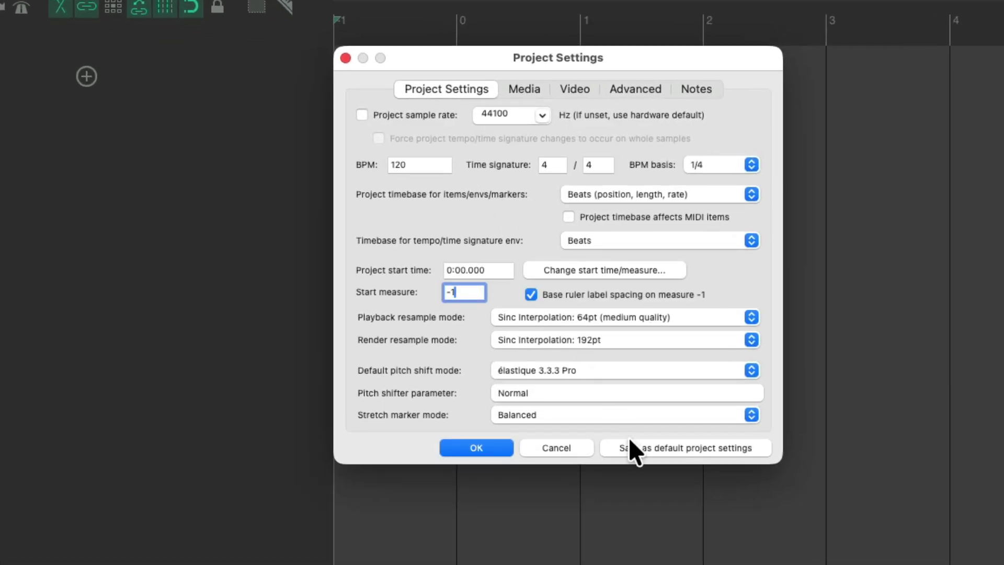
{"action": "left_click", "coordinate": [672, 440]}
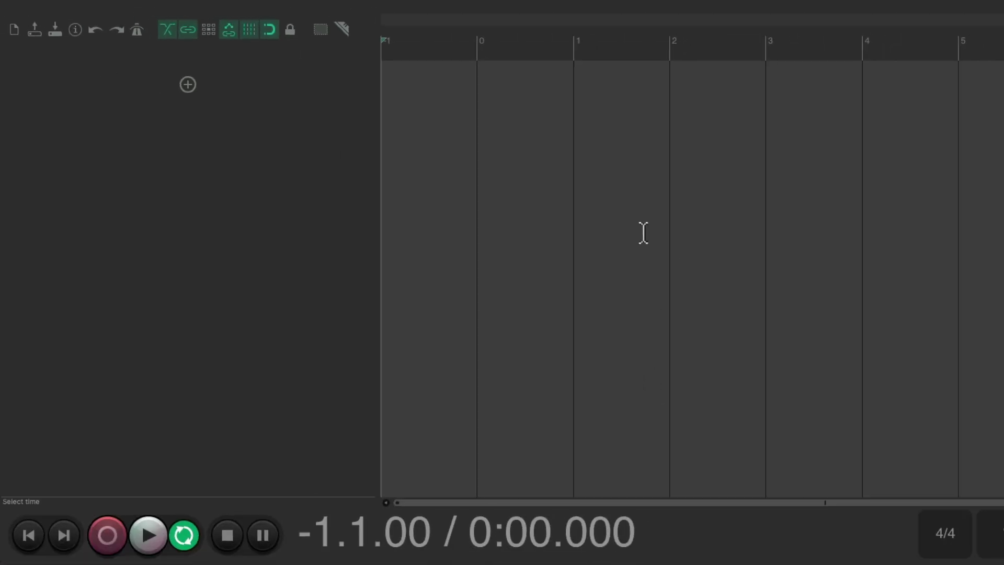
- In a new project, without saving the current one, enable the metronome, turn off its playback click and turn on count-in before recording
{"action": "key", "text": "super+n"}
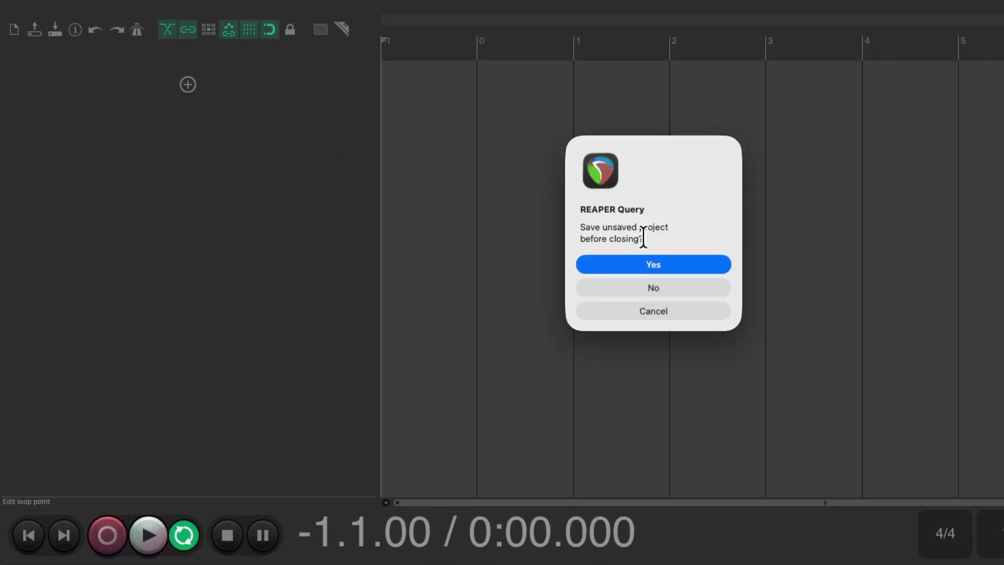
{"action": "left_click", "coordinate": [635, 283]}
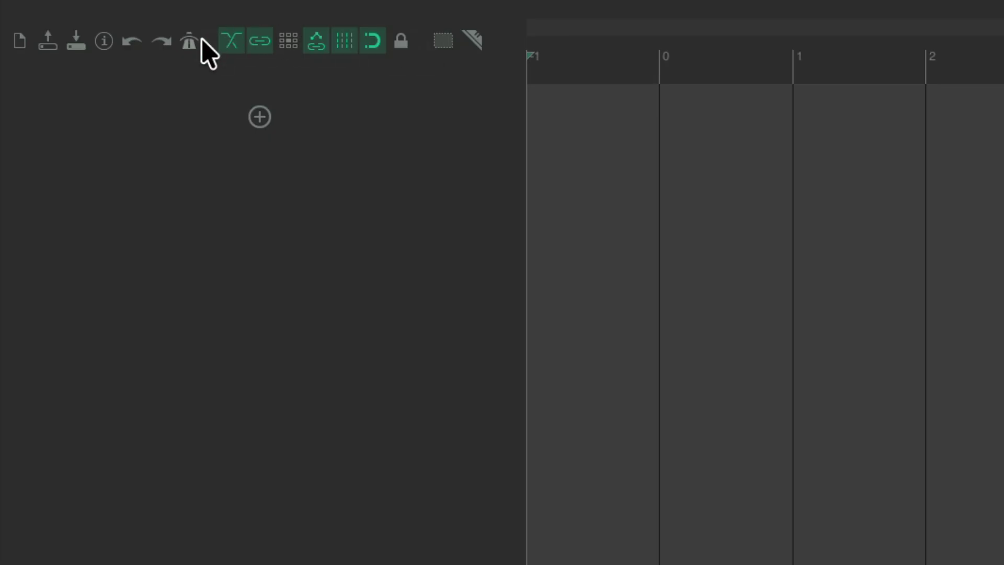
{"action": "left_click", "coordinate": [186, 43]}
{"action": "right_click", "coordinate": [185, 44]}
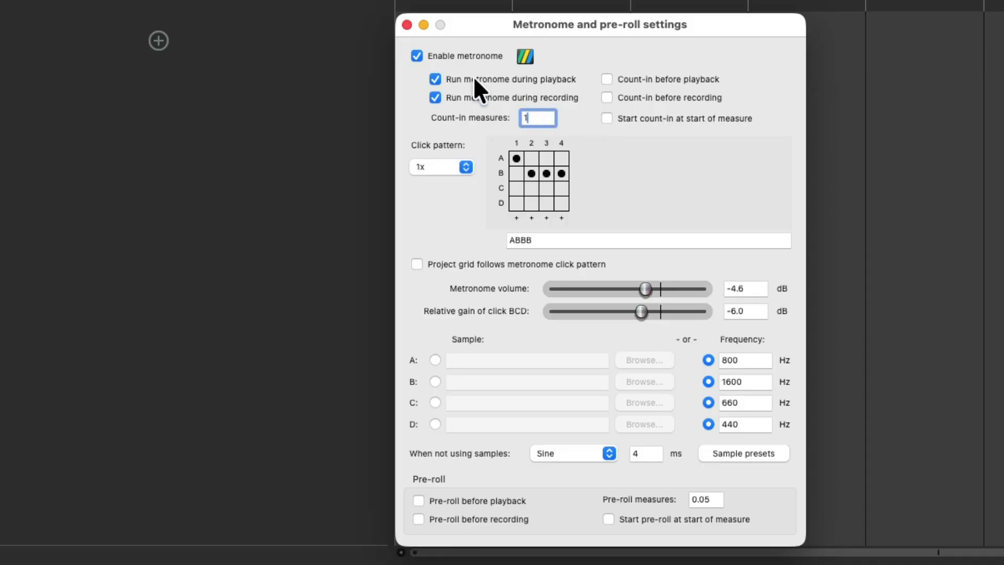
{"action": "left_click", "coordinate": [435, 79]}
{"action": "left_click", "coordinate": [607, 98]}
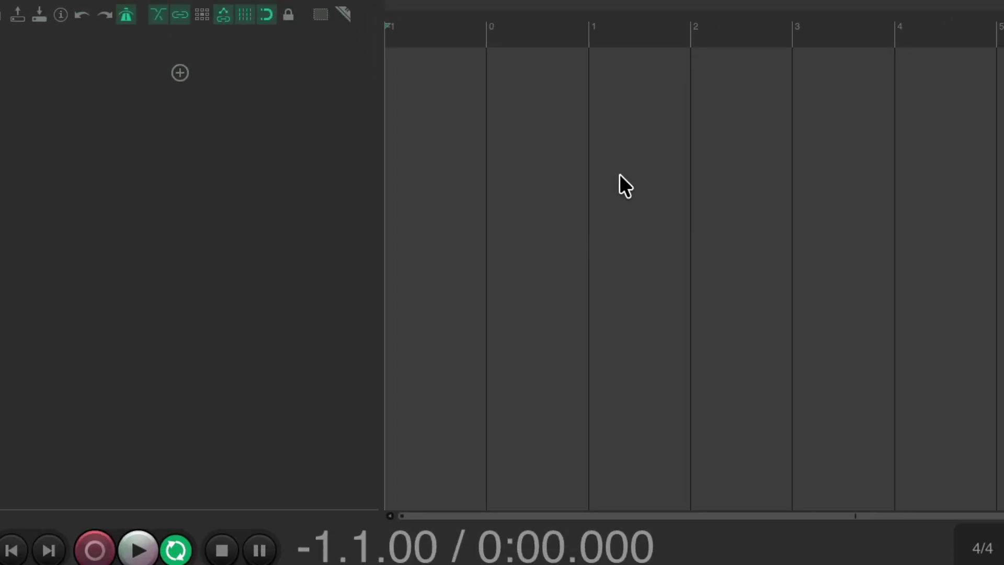
- Save the metronome setup as default project settings and check it in a new project, opened without saving the current one
{"action": "key", "text": "alt+Return"}
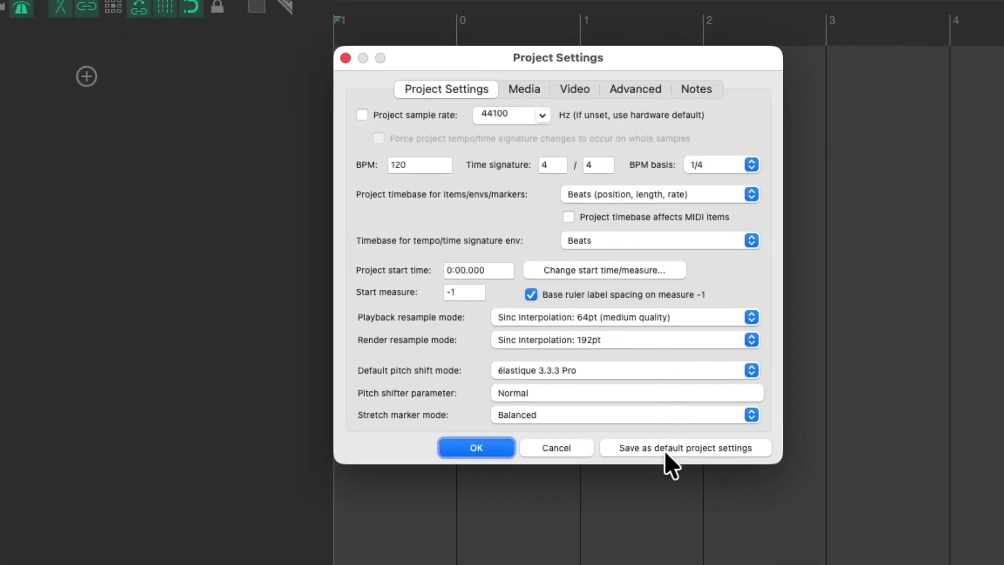
{"action": "left_click", "coordinate": [666, 448]}
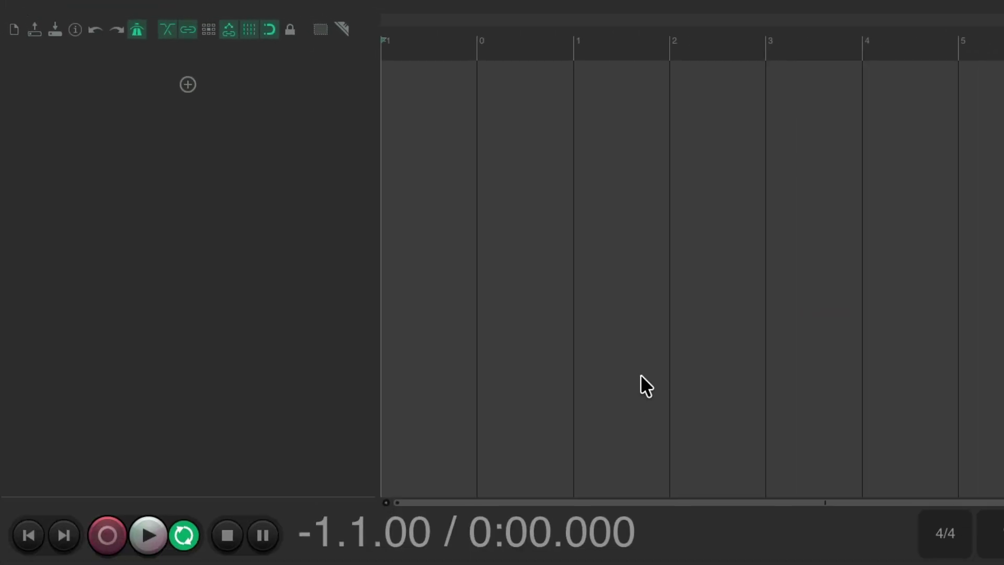
{"action": "key", "text": "super+n"}
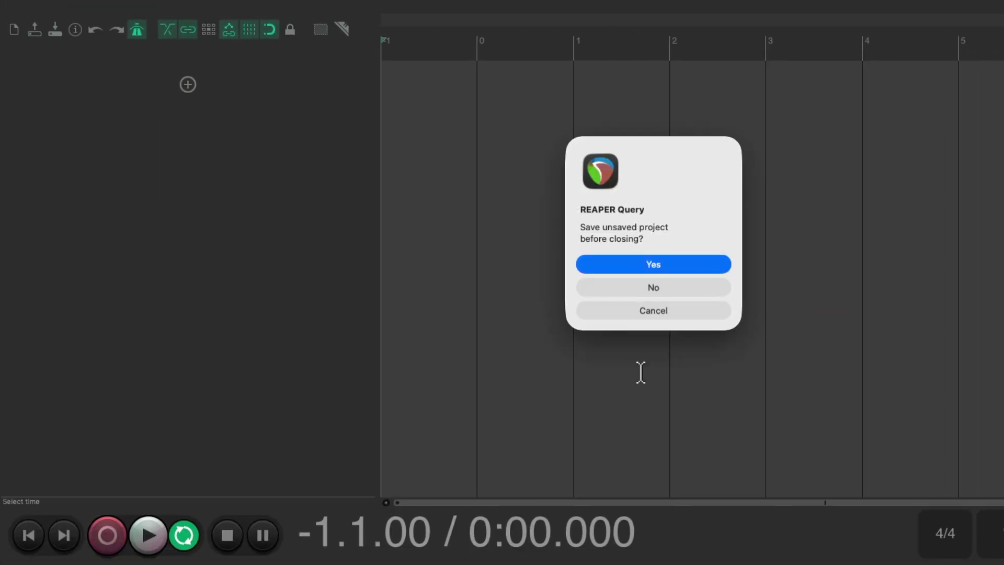
{"action": "left_click", "coordinate": [653, 287]}
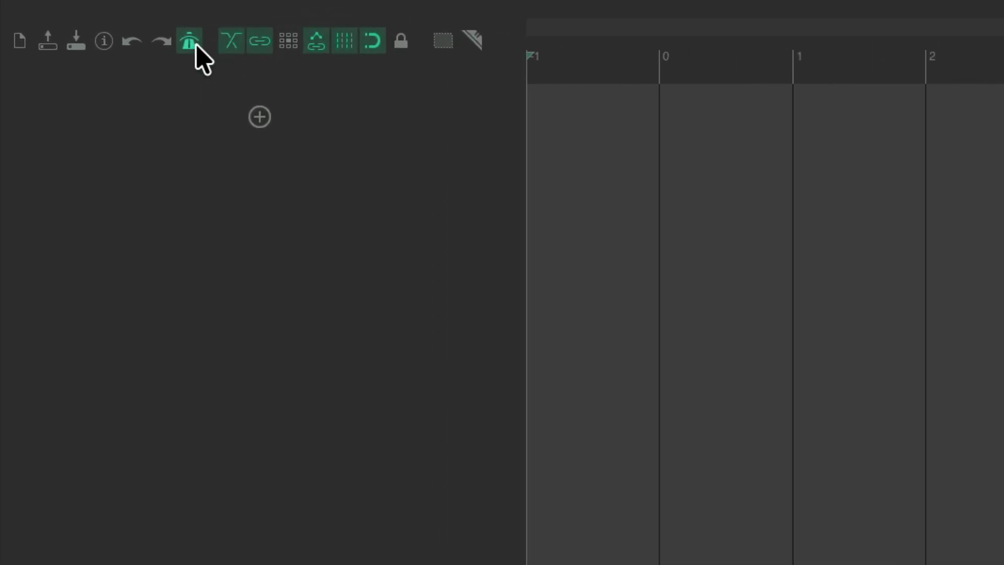
{"action": "right_click", "coordinate": [194, 44]}
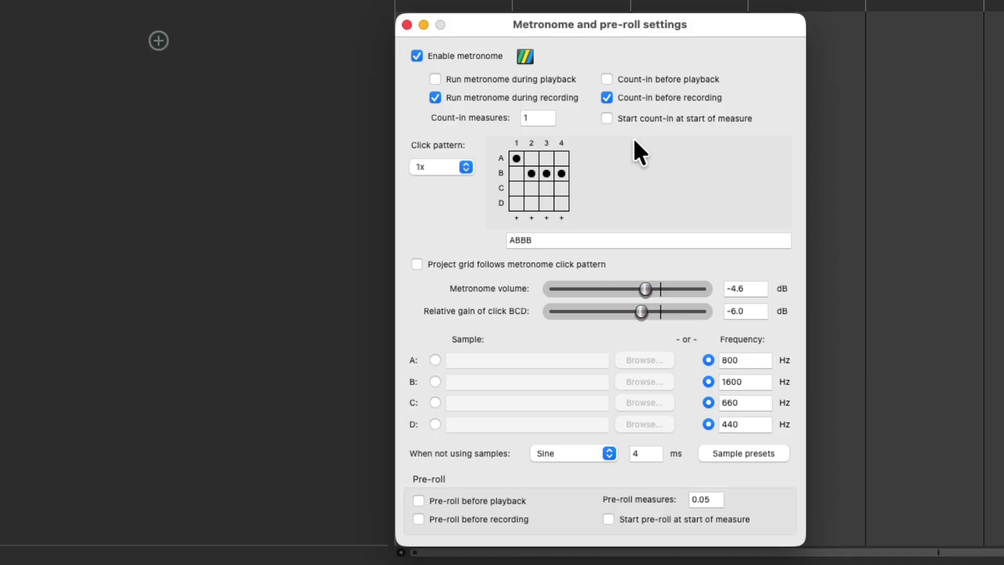
{"action": "key", "text": "Escape"}
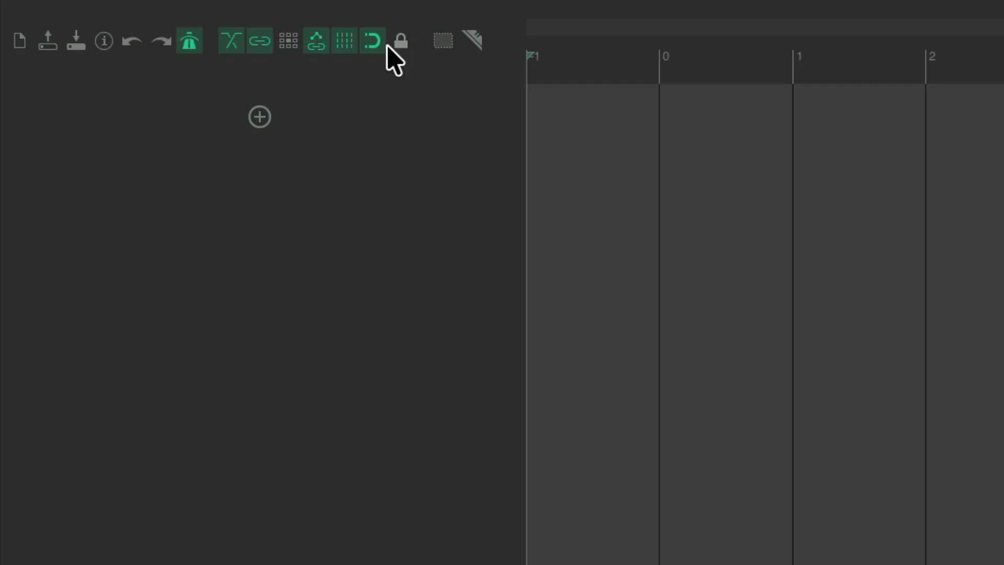
- In the lock settings, clear Time selection, turn on Items (prevent left/right movement) and enable locking
{"action": "right_click", "coordinate": [397, 43]}
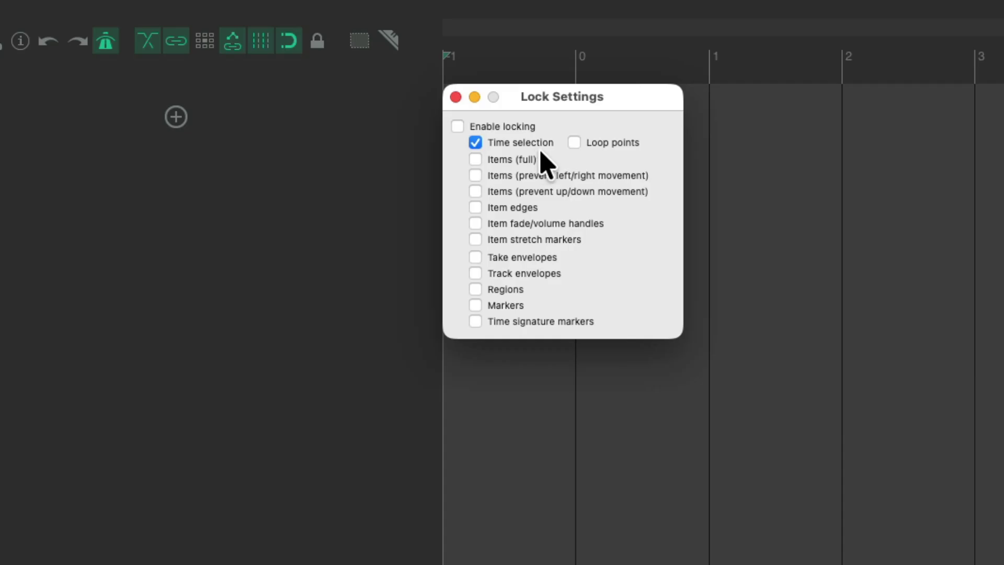
{"action": "left_click", "coordinate": [475, 143]}
{"action": "left_click", "coordinate": [475, 176]}
{"action": "left_click", "coordinate": [458, 127]}
{"action": "left_click", "coordinate": [455, 97]}
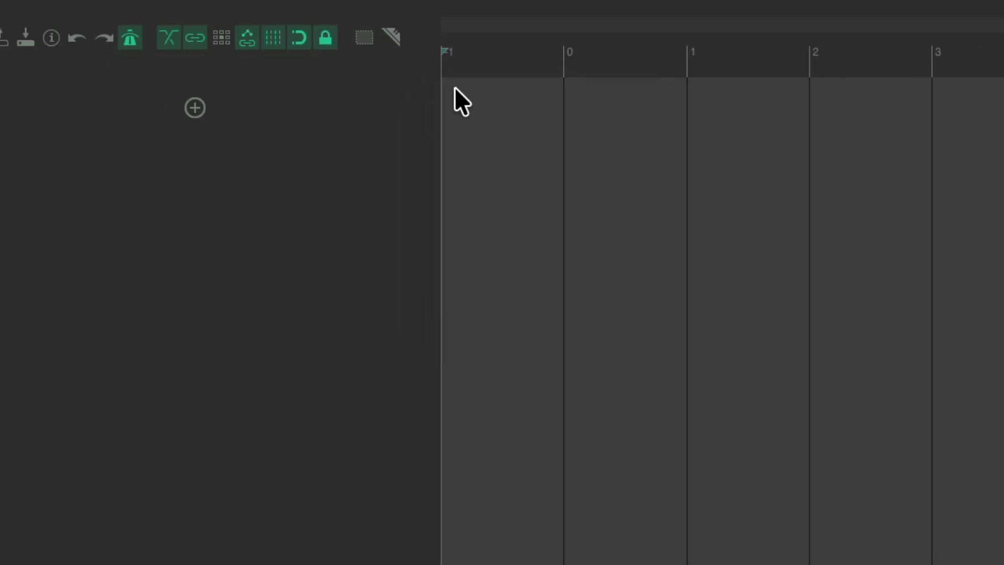
- Add a track and place two one-measure MIDI items on it, starting at measures 0 and 2
{"action": "left_click", "coordinate": [175, 117]}
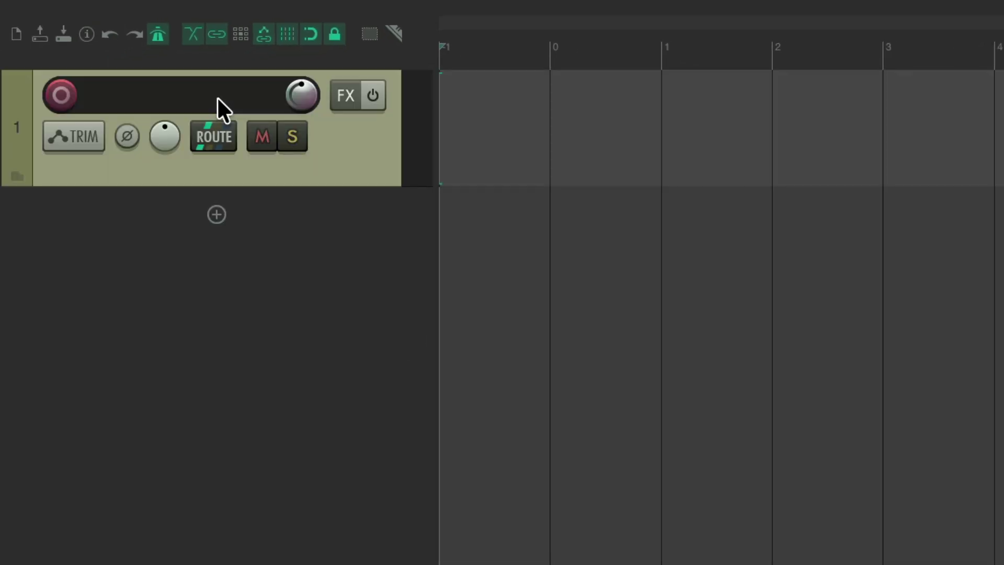
{"action": "left_click", "coordinate": [569, 119]}
{"action": "left_click", "coordinate": [803, 131]}
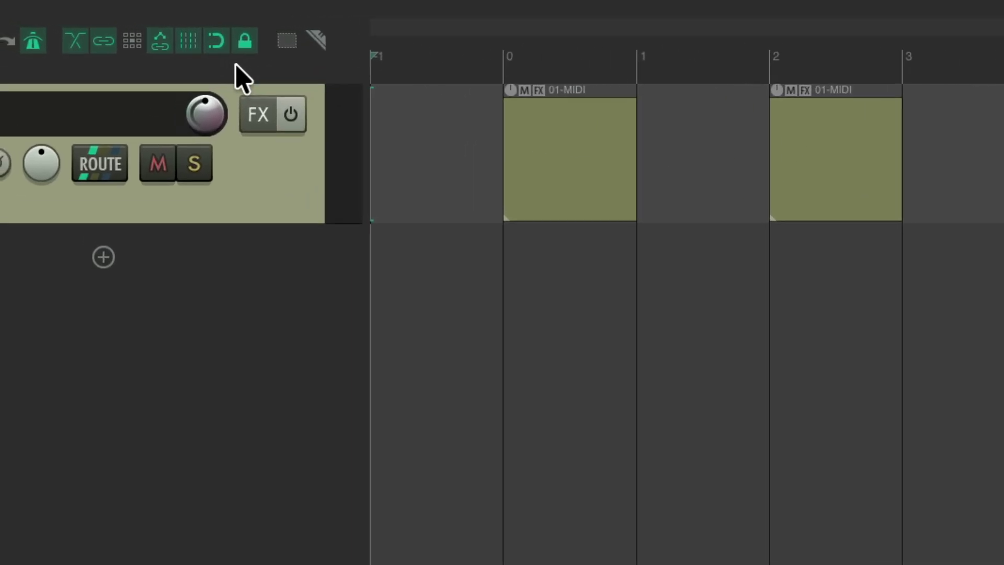
- Try to move both MIDI items along the timeline, and with locking disabled shift the first one about a third of a measure forward
{"action": "mouse_move", "coordinate": [490, 100]}
{"action": "left_mouse_down"}
{"action": "mouse_move", "coordinate": [426, 107]}
{"action": "mouse_move", "coordinate": [487, 108]}
{"action": "left_mouse_up"}
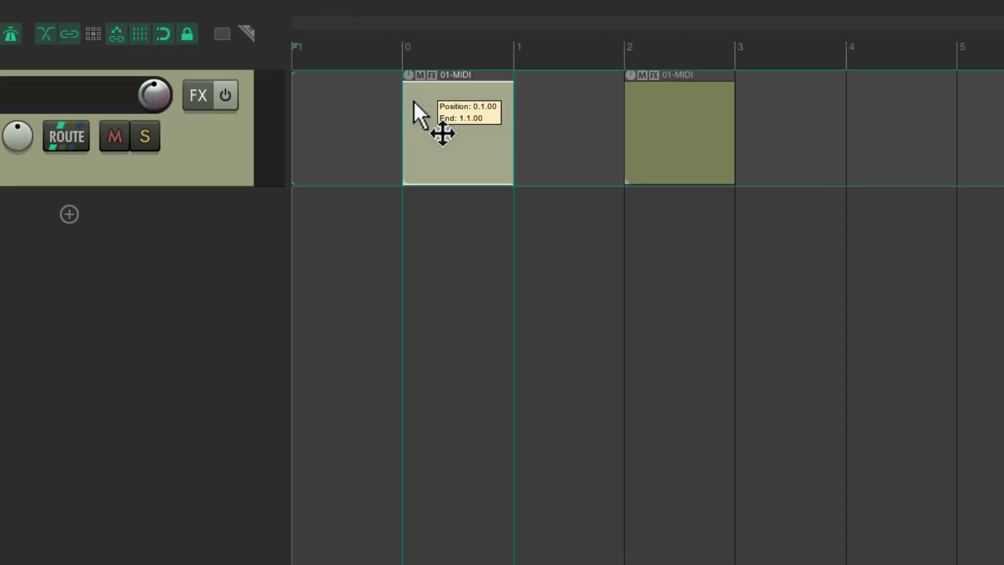
{"action": "mouse_move", "coordinate": [641, 104]}
{"action": "left_mouse_down"}
{"action": "mouse_move", "coordinate": [629, 108]}
{"action": "mouse_move", "coordinate": [673, 108]}
{"action": "mouse_move", "coordinate": [645, 109]}
{"action": "left_mouse_up"}
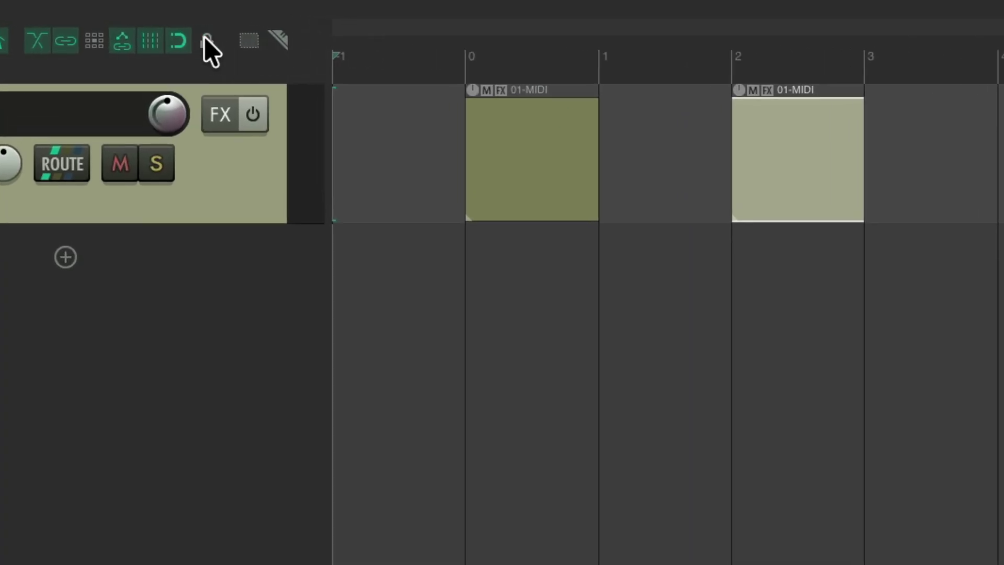
{"action": "mouse_move", "coordinate": [487, 111]}
{"action": "left_mouse_down"}
{"action": "mouse_move", "coordinate": [534, 113]}
{"action": "mouse_move", "coordinate": [495, 110]}
{"action": "left_mouse_up"}
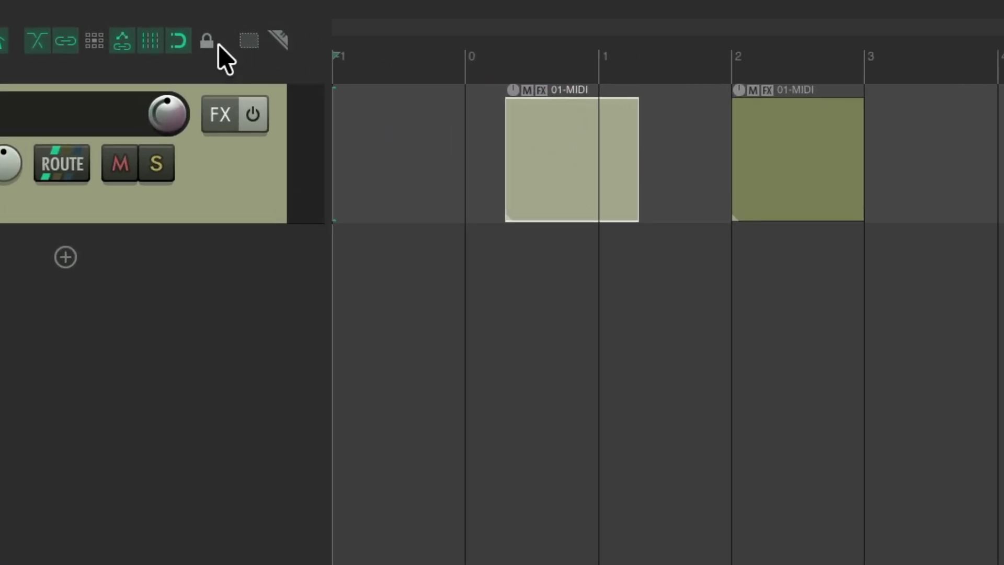
- Save the setup as default project settings and check the lock settings in a new project, opened without saving the current one
{"action": "key", "text": "alt+Return"}
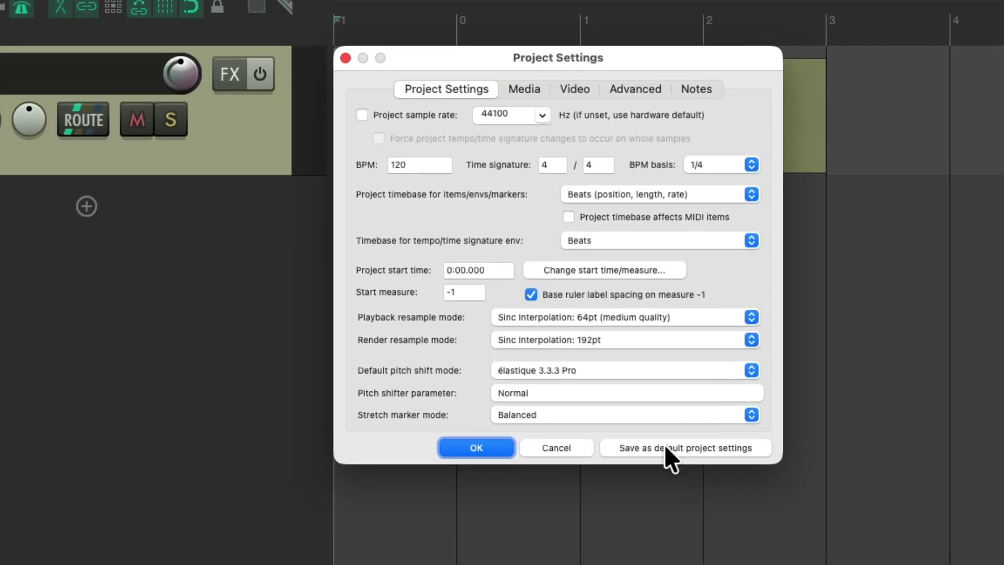
{"action": "key", "text": "Return"}
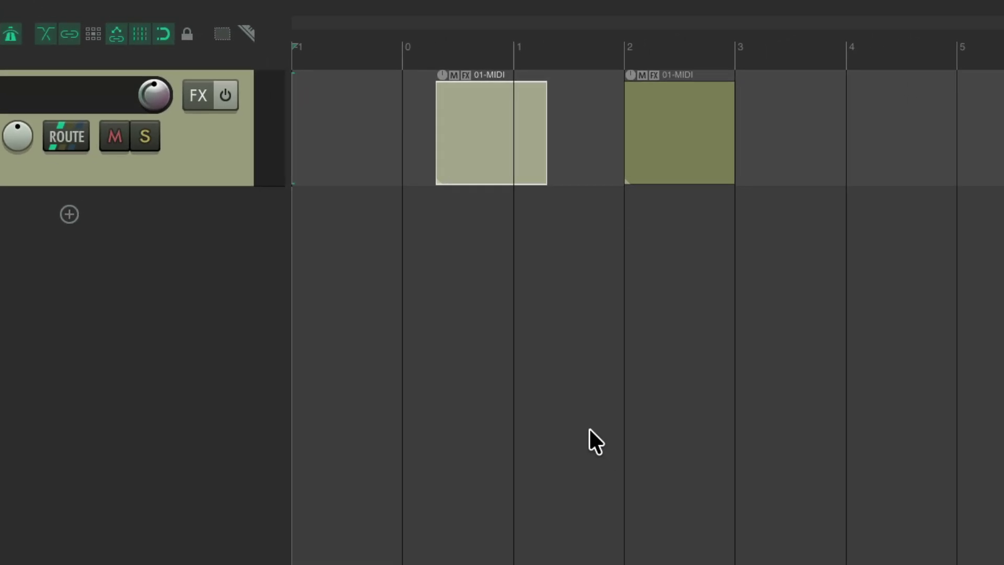
{"action": "key", "text": "super+w"}
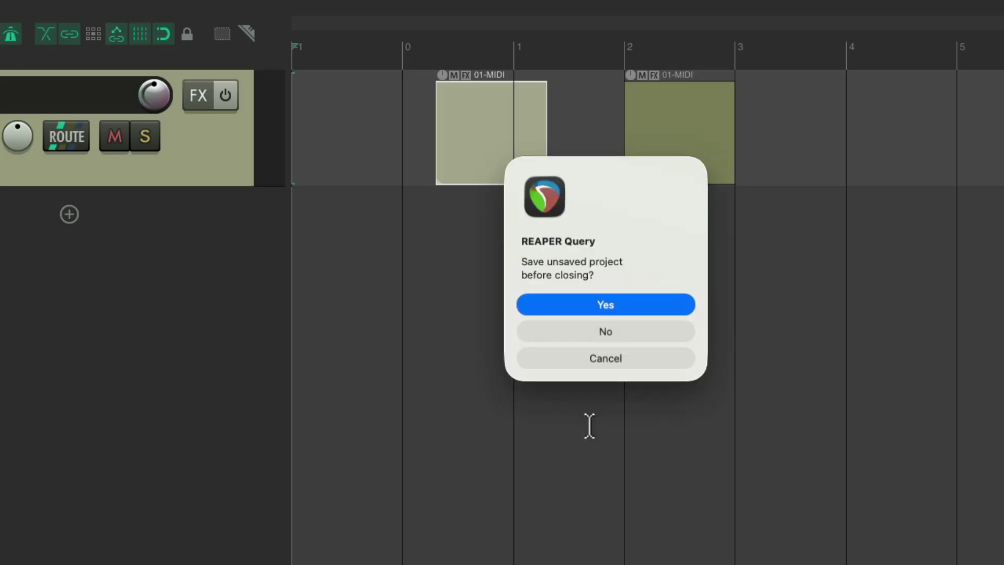
{"action": "left_click", "coordinate": [635, 331]}
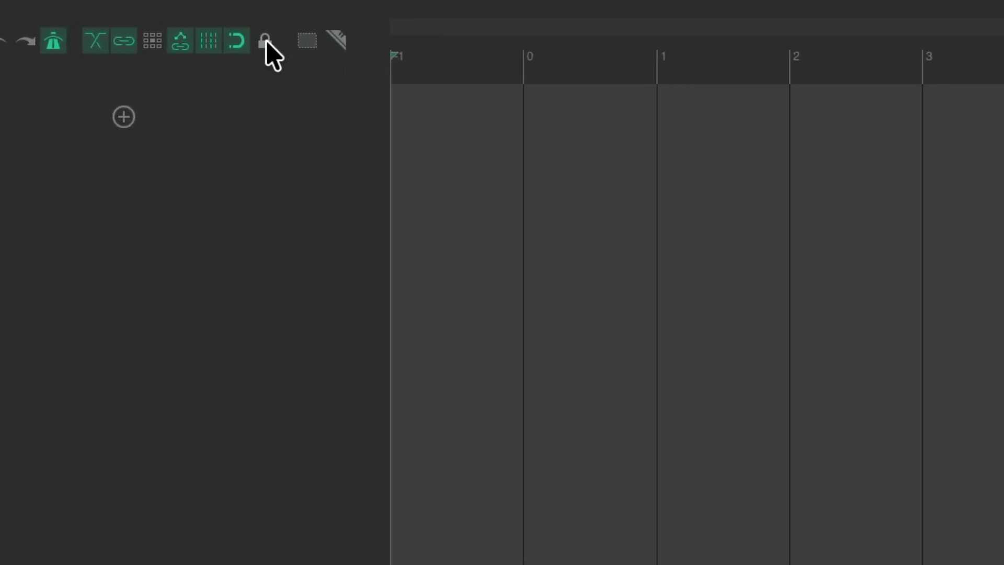
{"action": "right_click", "coordinate": [266, 41]}
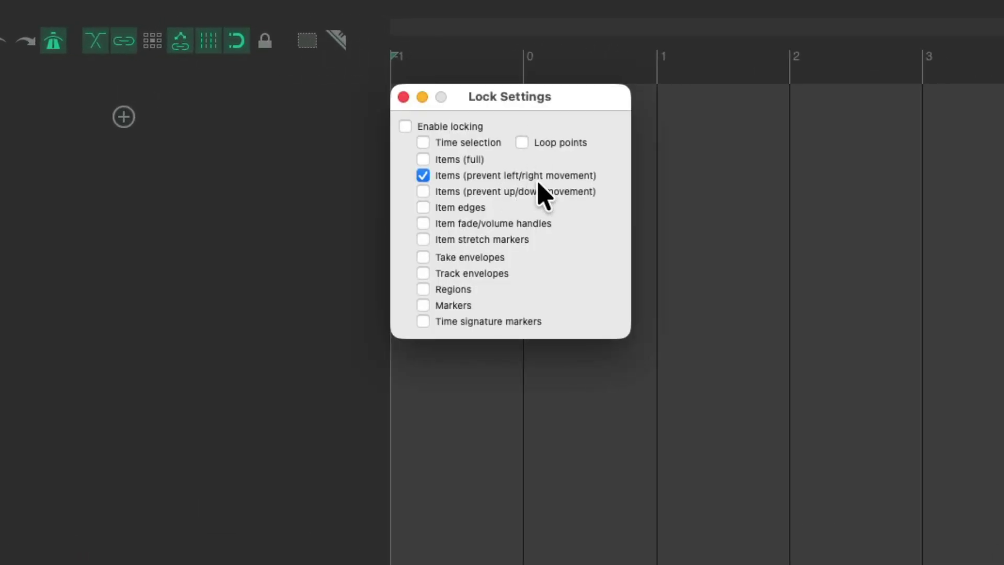
{"action": "left_click", "coordinate": [403, 97]}
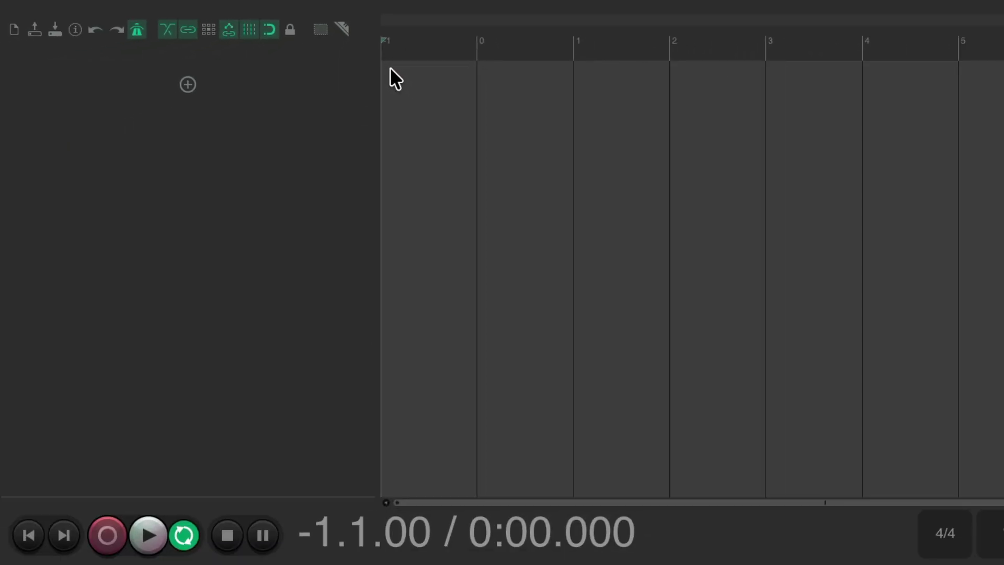
- Enable Trim content behind media items when editing and save it with the default project settings
{"action": "left_click", "coordinate": [353, 11]}
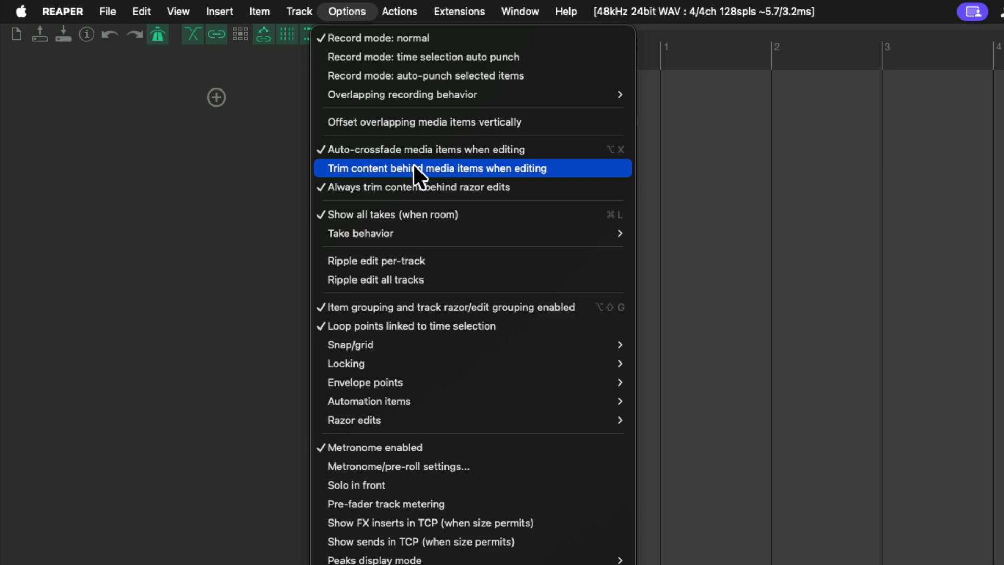
{"action": "left_click", "coordinate": [399, 167]}
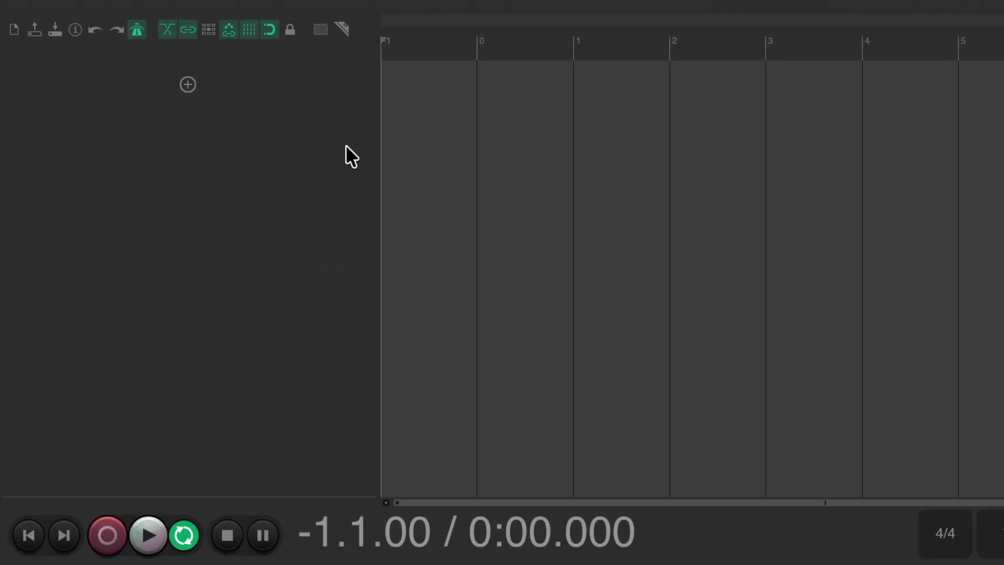
{"action": "key", "text": "alt+Return"}
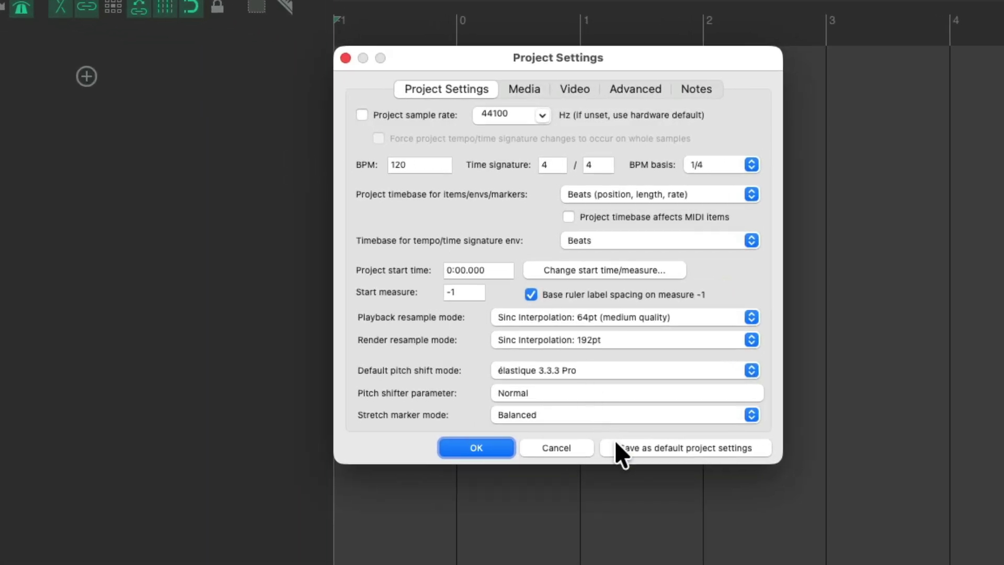
{"action": "key", "text": "Return"}
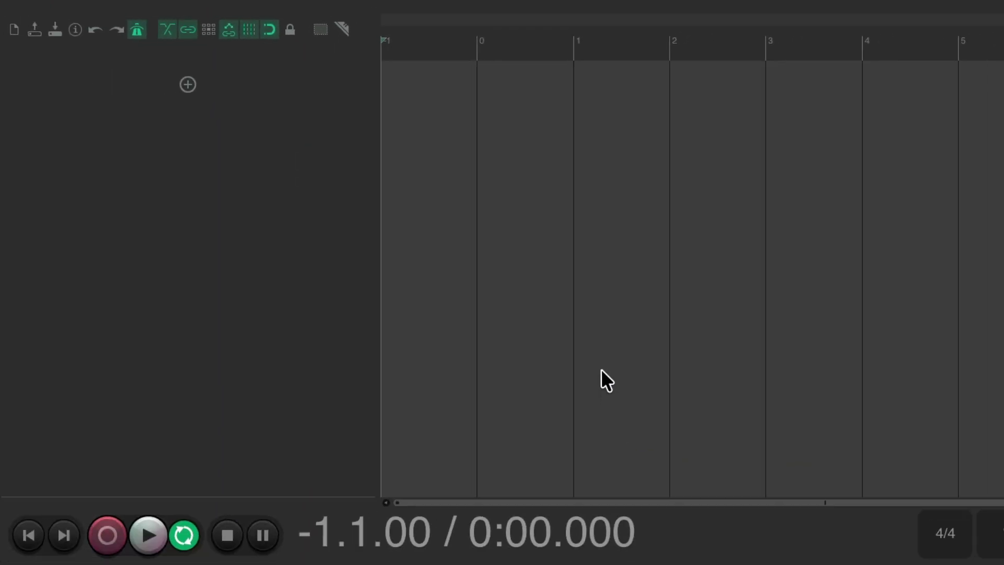
- In a new project, set the overlapping recording behavior to Add lanes (new lanes play exclusively) and save it as default project settings
{"action": "key", "text": "ctrl+n"}
{"action": "left_click", "coordinate": [629, 298]}
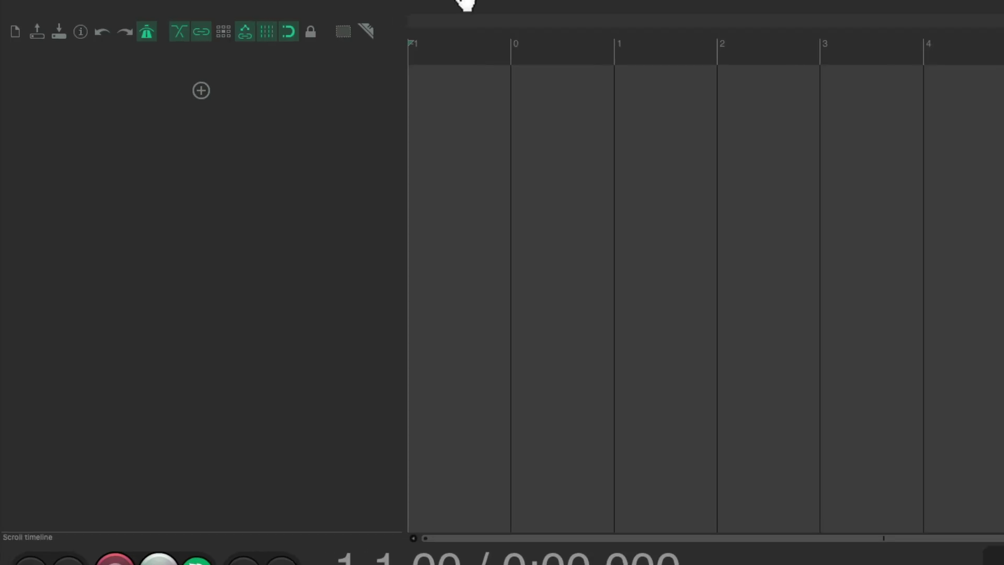
{"action": "left_click", "coordinate": [322, 11]}
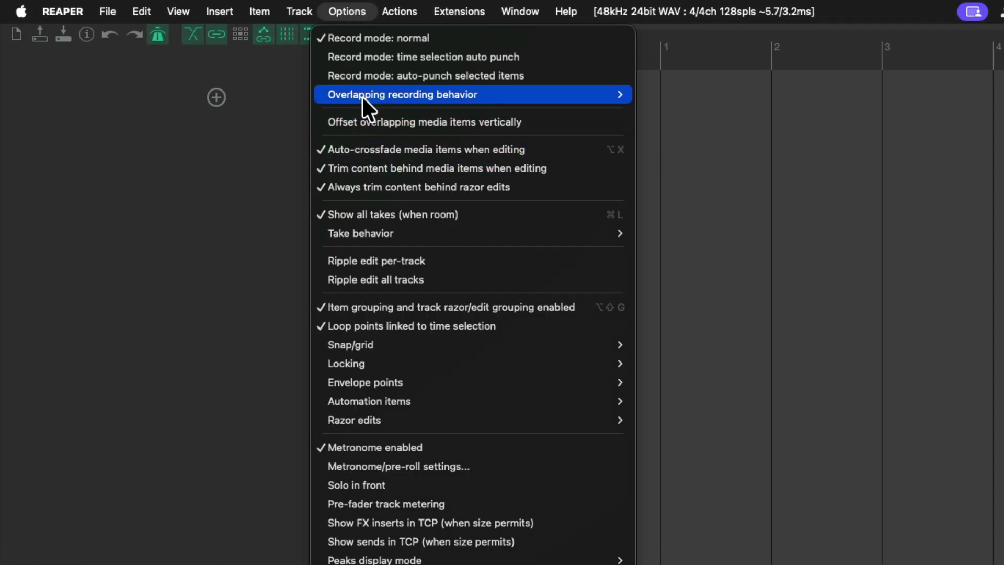
{"action": "mouse_move", "coordinate": [361, 96]}
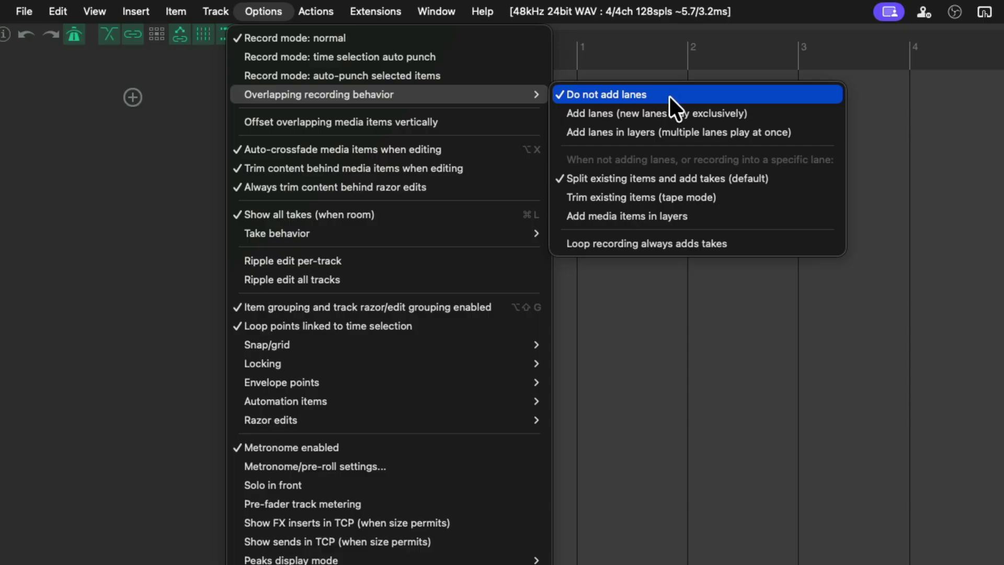
{"action": "left_click", "coordinate": [669, 112]}
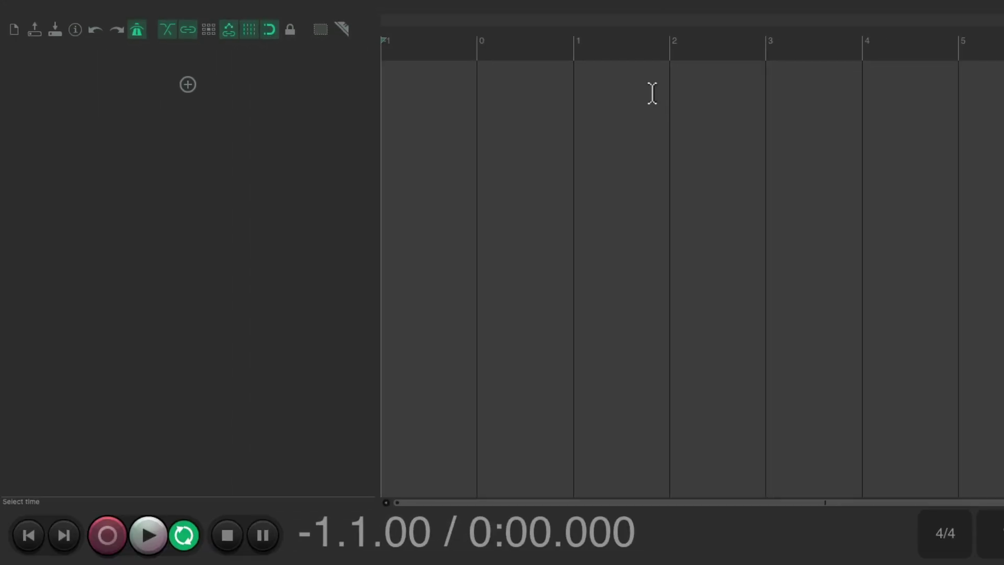
{"action": "key", "text": "alt+Return"}
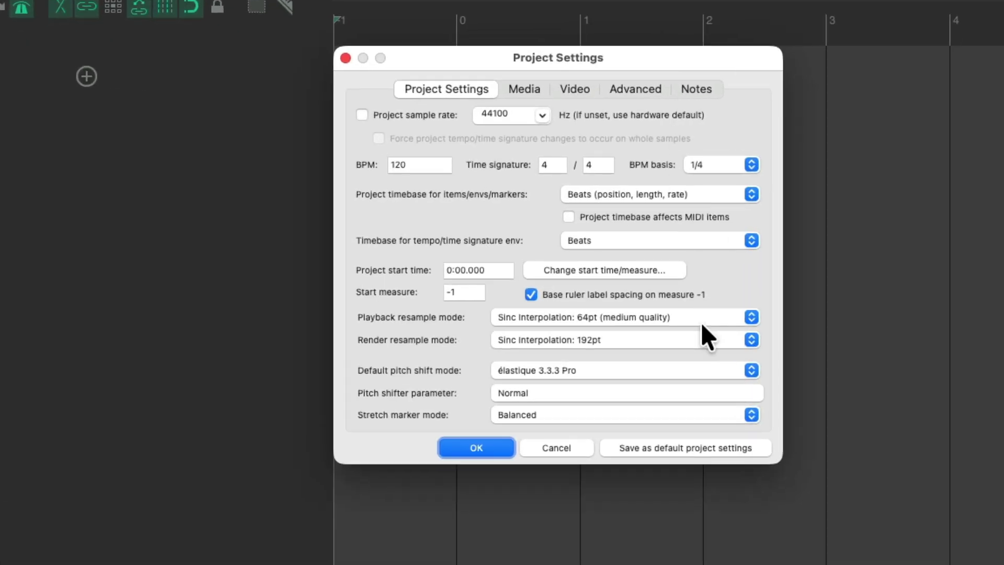
{"action": "left_click", "coordinate": [651, 444]}
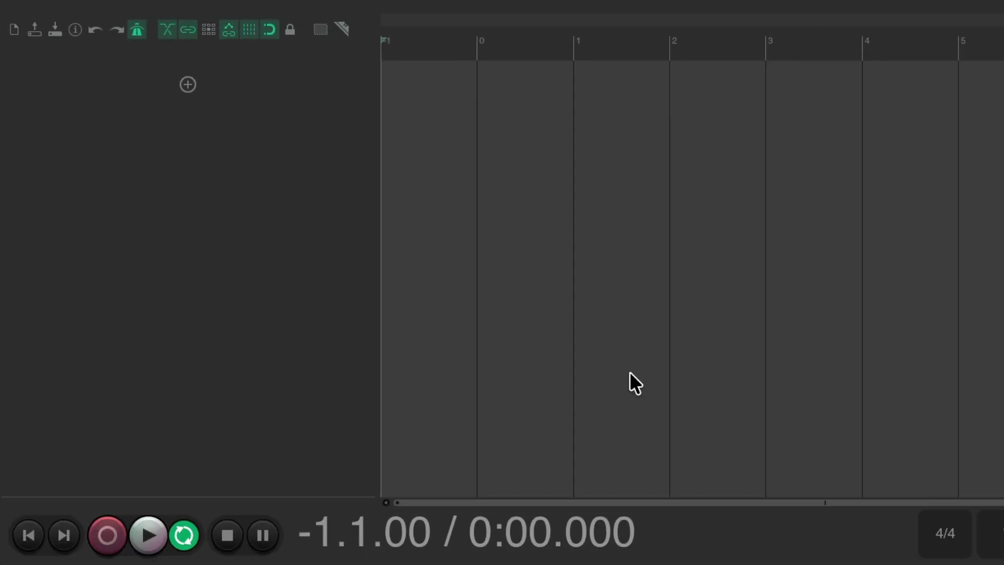
- In a new project, set the overlapping recording behavior to Trim existing items (tape mode) and save it as default project settings
{"action": "key", "text": "super+n"}
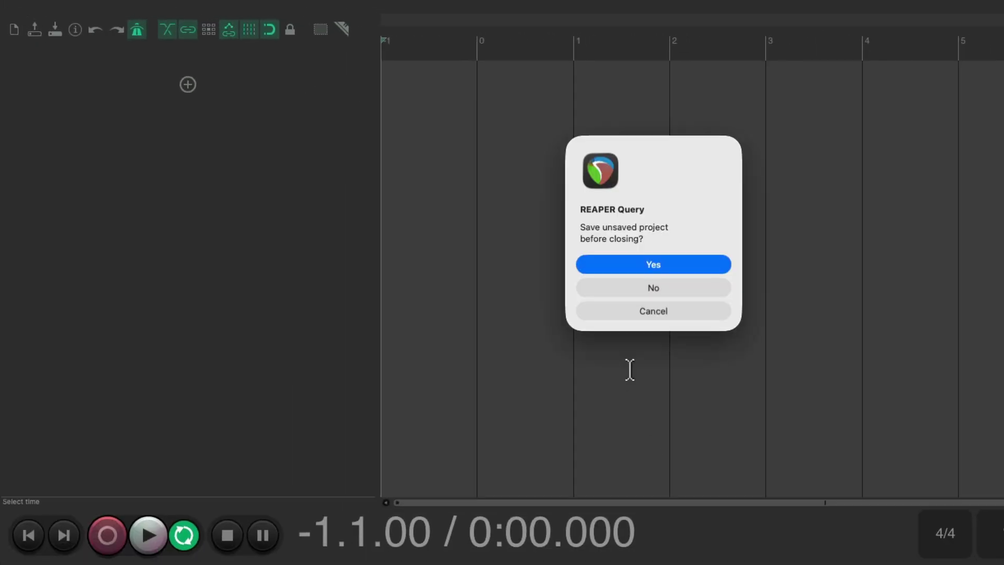
{"action": "left_click", "coordinate": [631, 285]}
{"action": "left_click", "coordinate": [323, 10]}
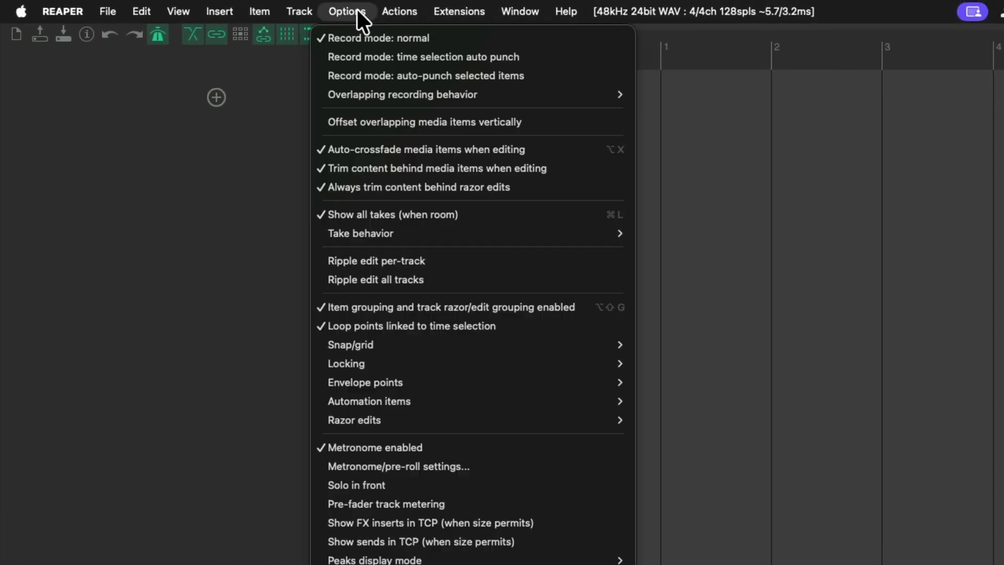
{"action": "mouse_move", "coordinate": [320, 94]}
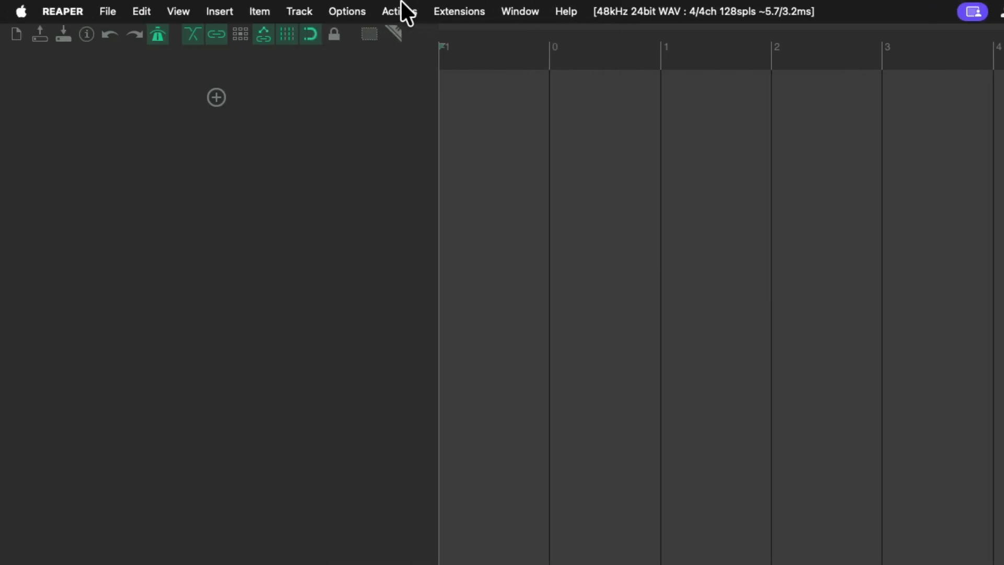
{"action": "left_click", "coordinate": [264, 12]}
{"action": "mouse_move", "coordinate": [366, 94]}
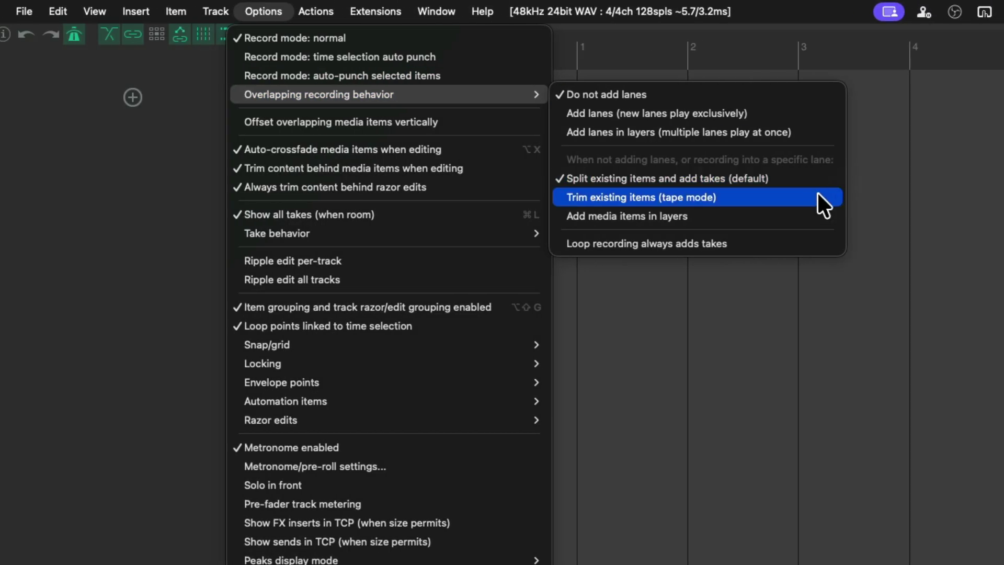
{"action": "left_click", "coordinate": [786, 197]}
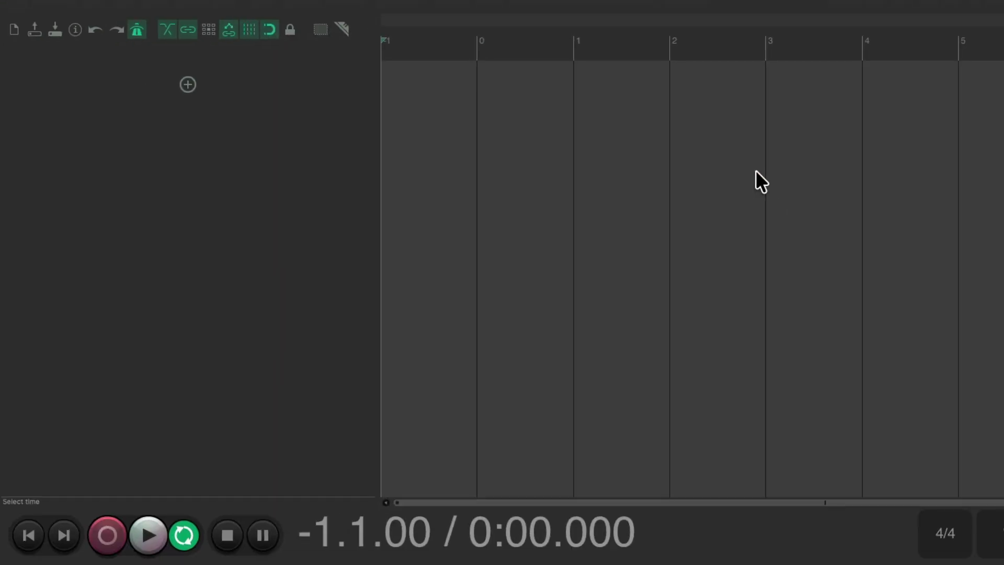
{"action": "key", "text": "alt+Return"}
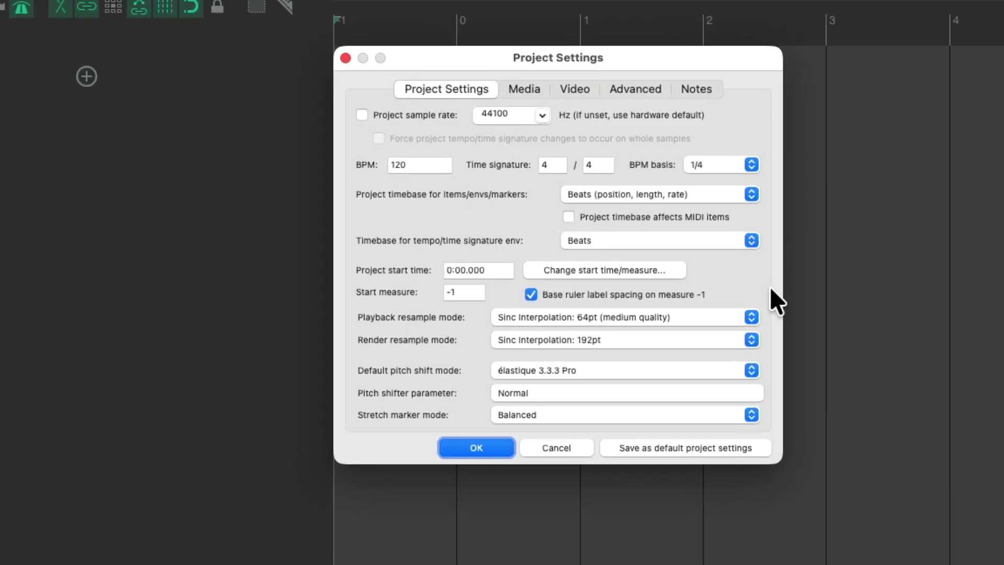
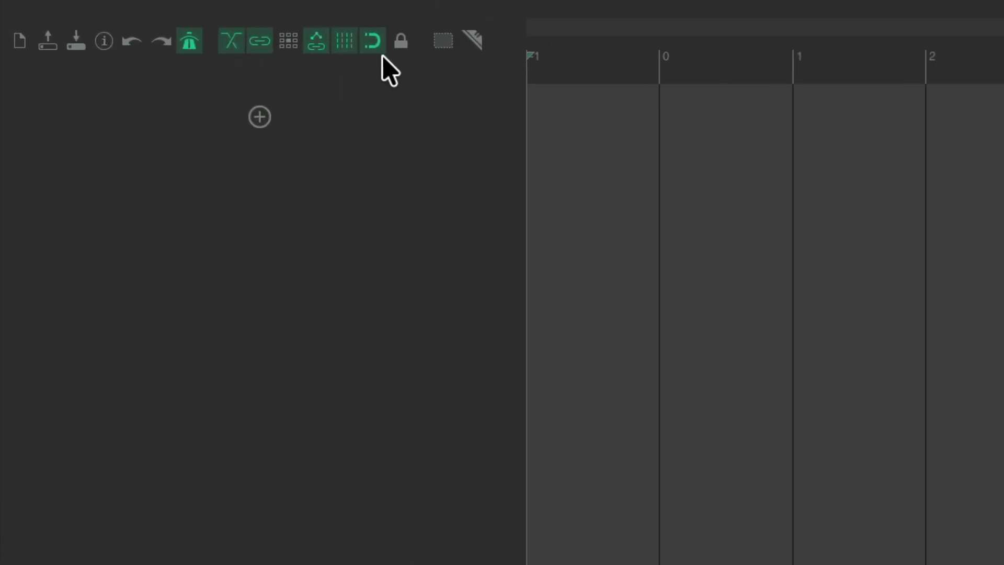
- Review the snap/grid settings, and on a new track draw one-measure MIDI items at measures 0 and 2
{"action": "right_click", "coordinate": [368, 38]}
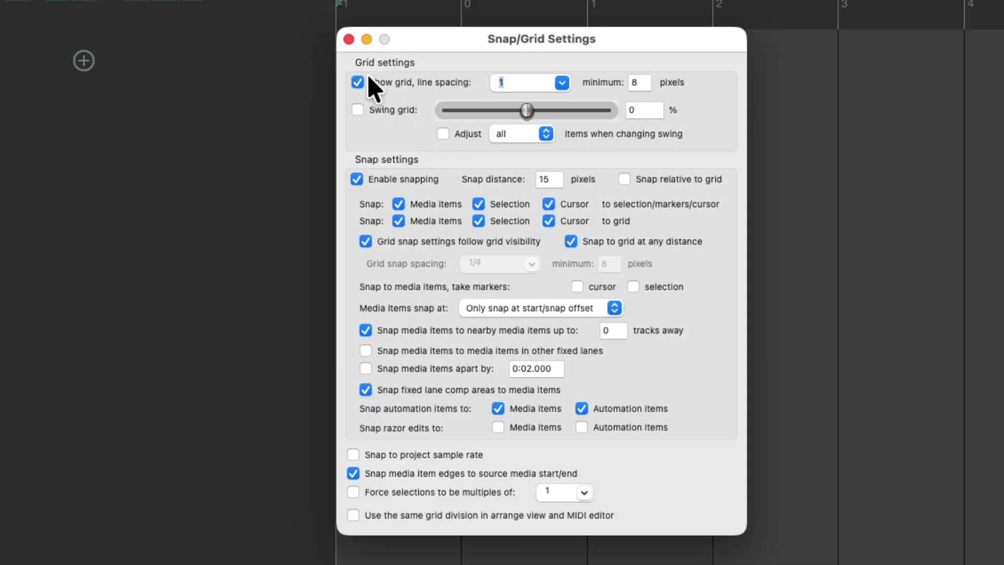
{"action": "left_click", "coordinate": [348, 39]}
{"action": "left_click", "coordinate": [85, 61]}
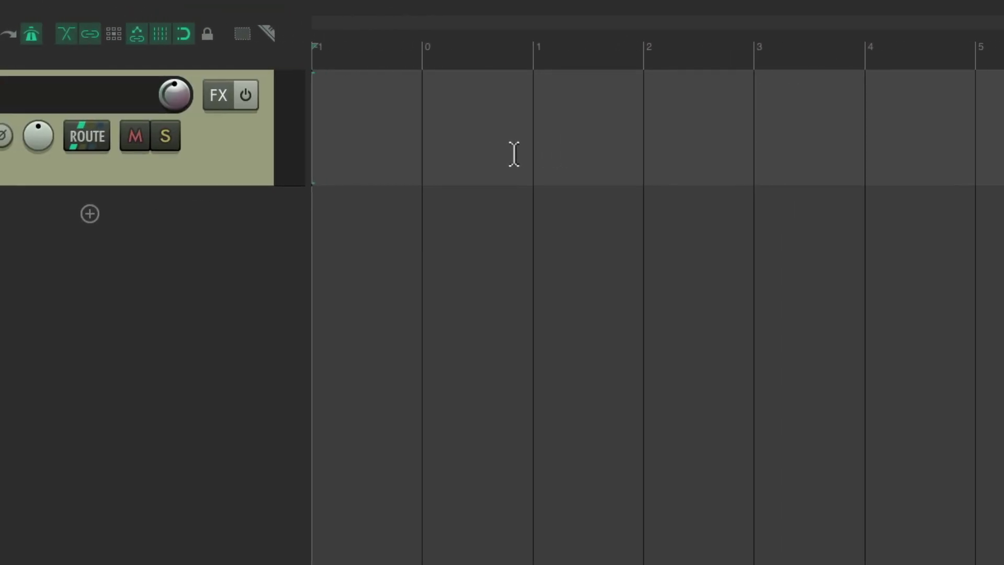
{"action": "left_click_drag", "start_coordinate": [455, 110], "coordinate": [521, 124]}
{"action": "left_click_drag", "start_coordinate": [667, 121], "coordinate": [745, 125]}
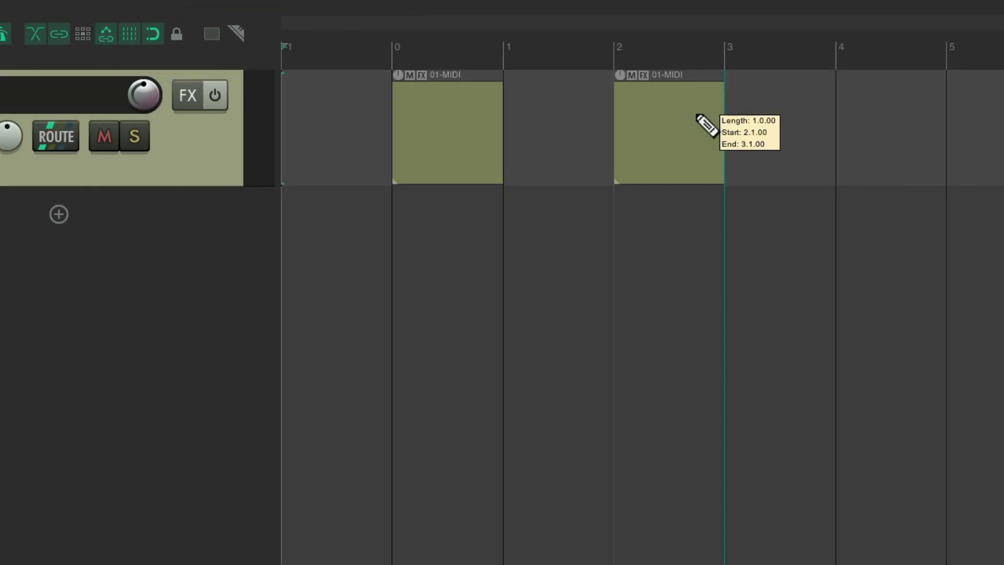
- Test moving the second MIDI item along the grid, and disable Snap to grid at any distance
{"action": "mouse_move", "coordinate": [657, 127]}
{"action": "left_mouse_down"}
{"action": "mouse_move", "coordinate": [717, 112]}
{"action": "mouse_move", "coordinate": [541, 119]}
{"action": "mouse_move", "coordinate": [646, 105]}
{"action": "mouse_move", "coordinate": [599, 118]}
{"action": "mouse_move", "coordinate": [632, 114]}
{"action": "left_mouse_up"}
{"action": "key", "text": "ctrl+z"}
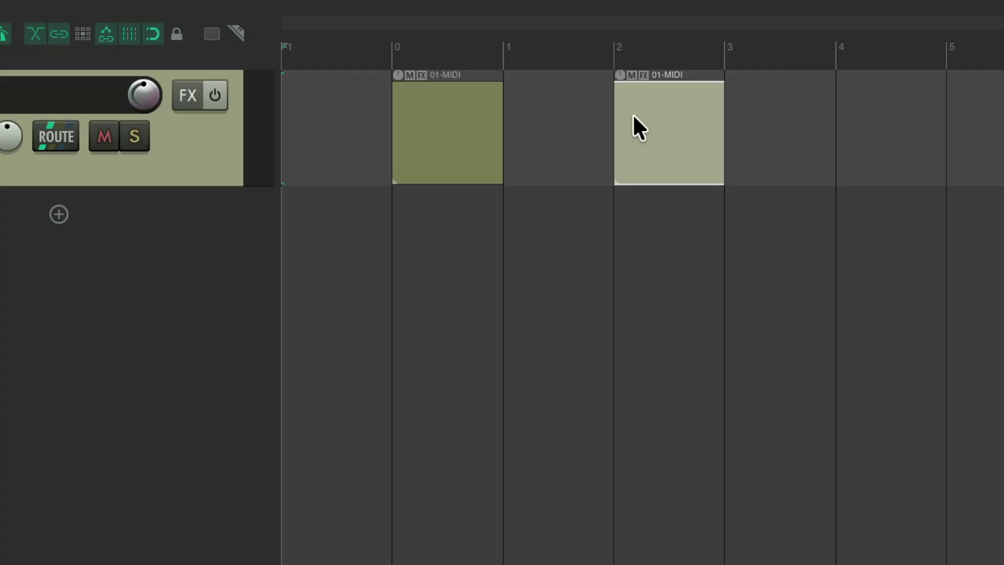
{"action": "key", "text": "alt+l"}
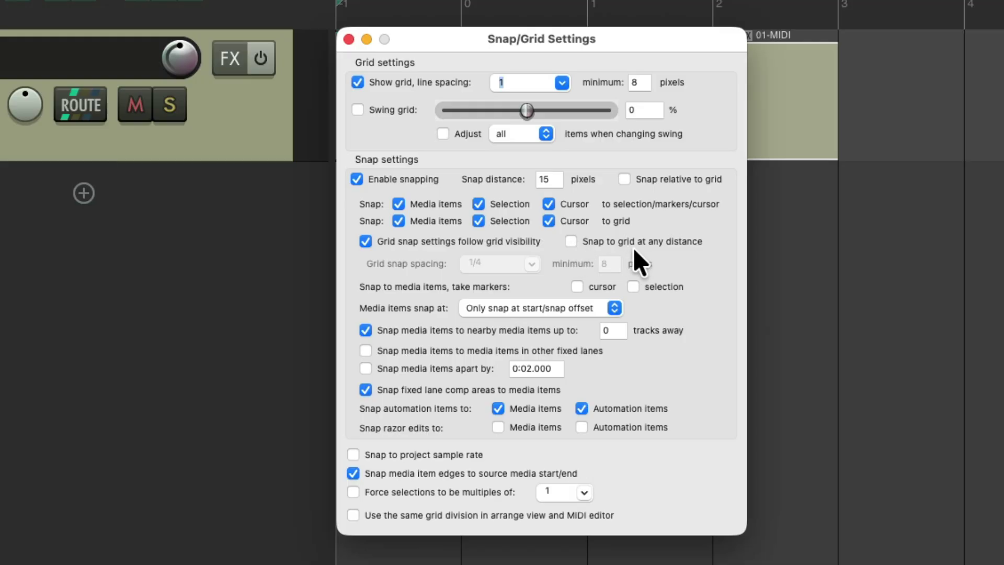
{"action": "key", "text": "Escape"}
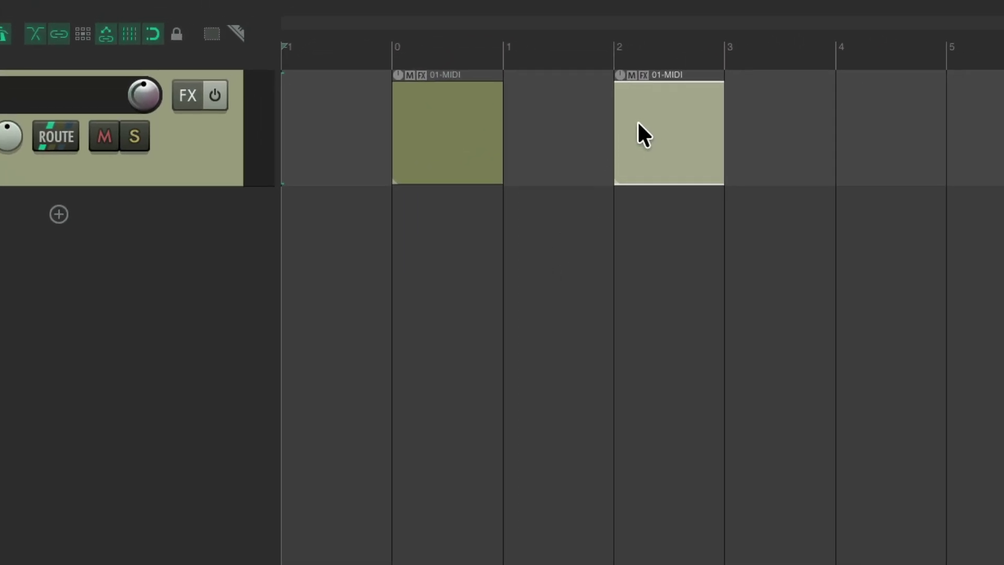
- Shorten the first MIDI item to a length of 0.3.90 and move the second item against its end
{"action": "mouse_move", "coordinate": [638, 123]}
{"action": "left_mouse_down"}
{"action": "mouse_move", "coordinate": [652, 123]}
{"action": "mouse_move", "coordinate": [619, 128]}
{"action": "mouse_move", "coordinate": [644, 126]}
{"action": "left_mouse_up"}
{"action": "left_click_drag", "start_coordinate": [499, 129], "coordinate": [497, 146]}
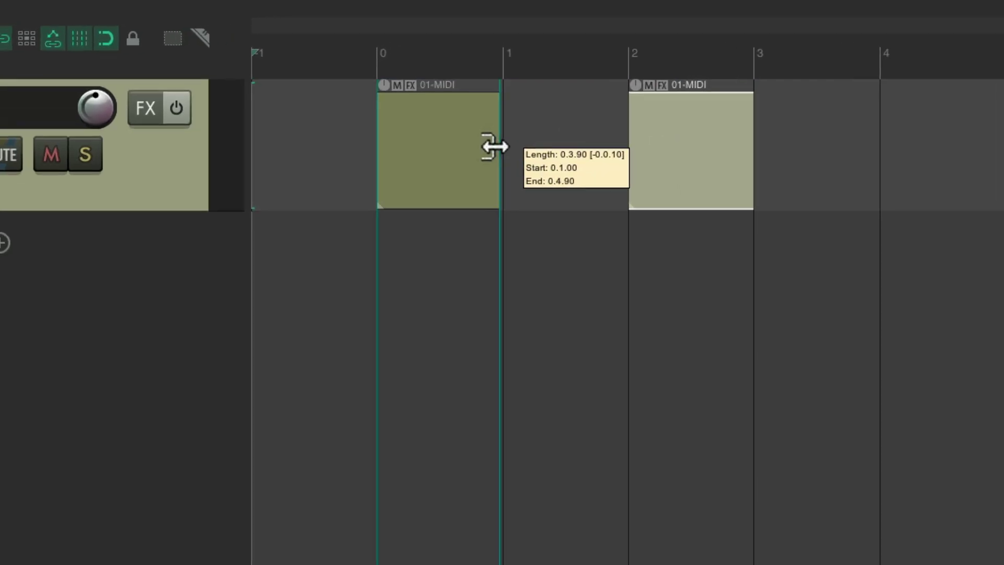
{"action": "left_click_drag", "start_coordinate": [663, 150], "coordinate": [560, 152]}
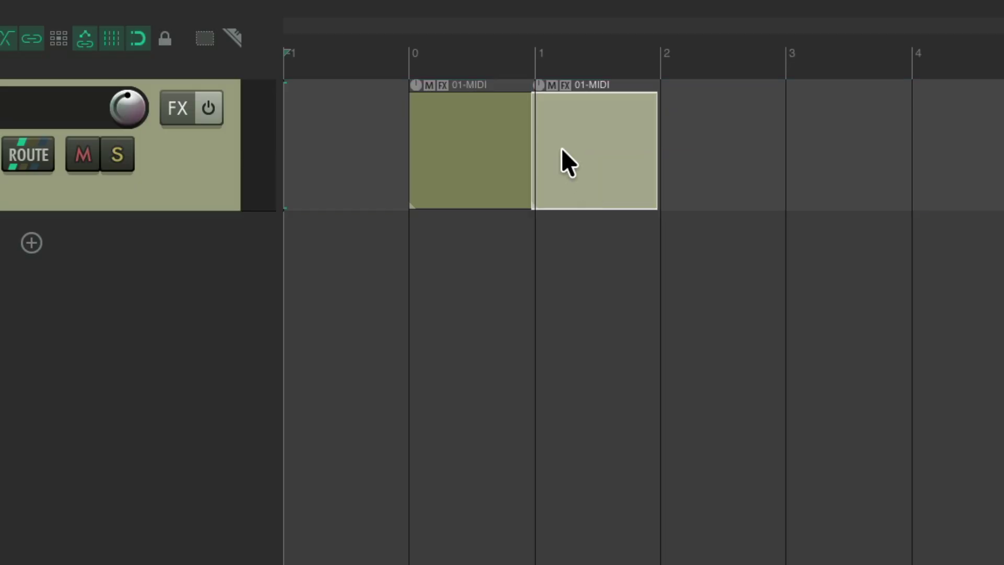
- Disable snapping of media items to nearby media items and move the second MIDI item to start at measure 1
{"action": "key", "text": "alt+l"}
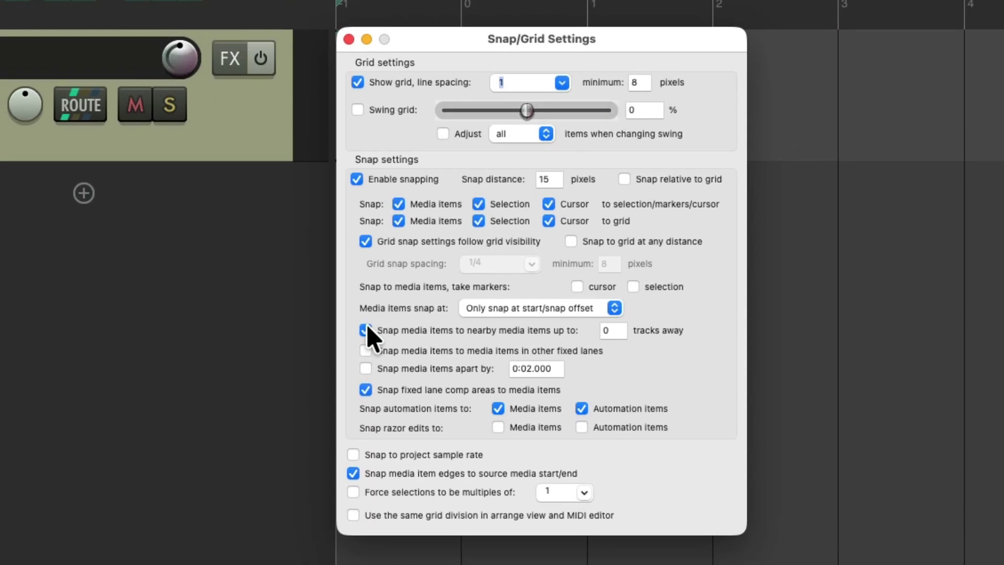
{"action": "left_click", "coordinate": [365, 330]}
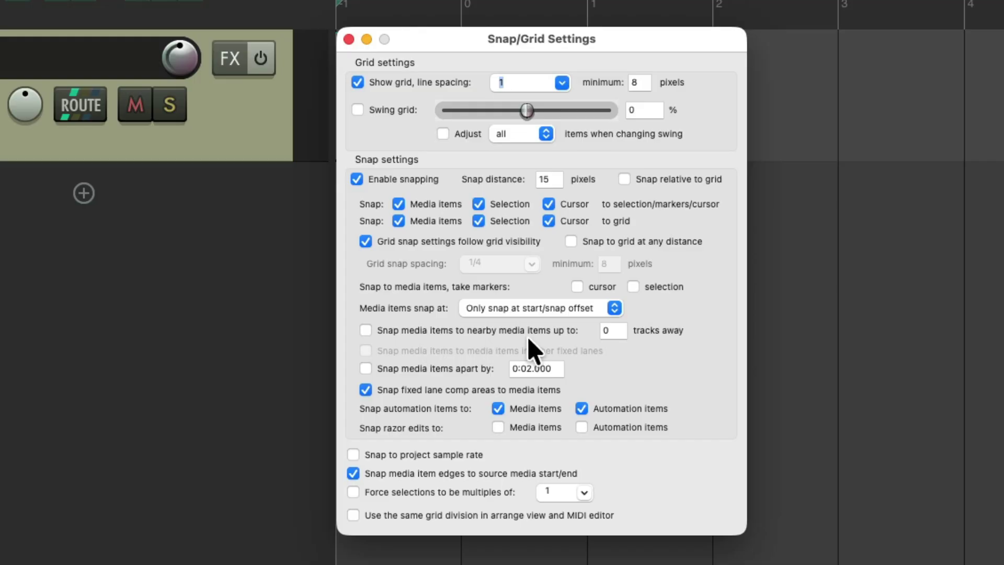
{"action": "key", "text": "Escape"}
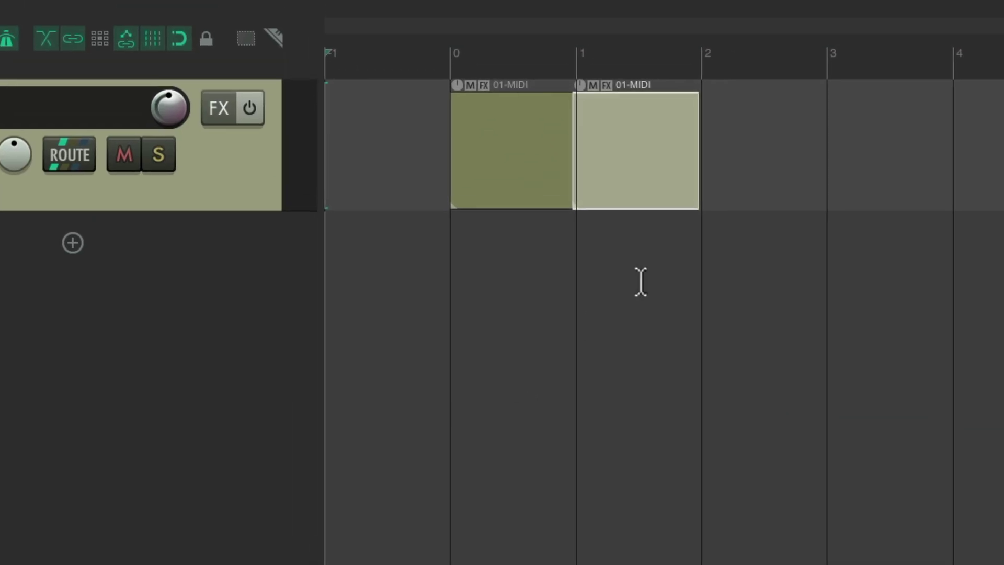
{"action": "left_click_drag", "start_coordinate": [615, 90], "coordinate": [646, 87]}
{"action": "mouse_move", "coordinate": [636, 137]}
{"action": "left_mouse_down"}
{"action": "mouse_move", "coordinate": [611, 144]}
{"action": "mouse_move", "coordinate": [610, 124]}
{"action": "mouse_move", "coordinate": [594, 128]}
{"action": "mouse_move", "coordinate": [621, 124]}
{"action": "left_mouse_up"}
- Save the snap setup as default project settings and check it in a new project, opened without saving the current one
{"action": "key", "text": "alt+l"}
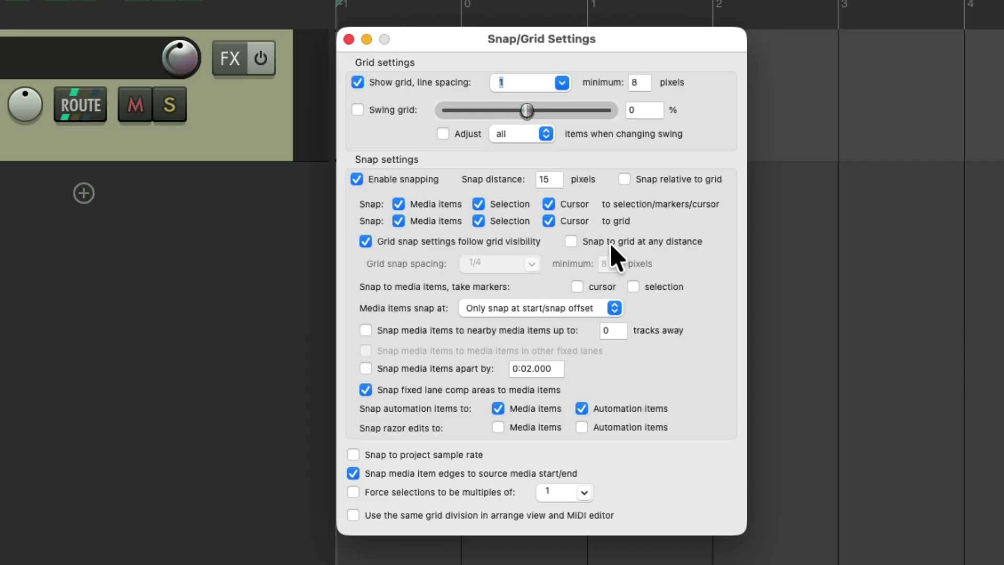
{"action": "key", "text": "Escape"}
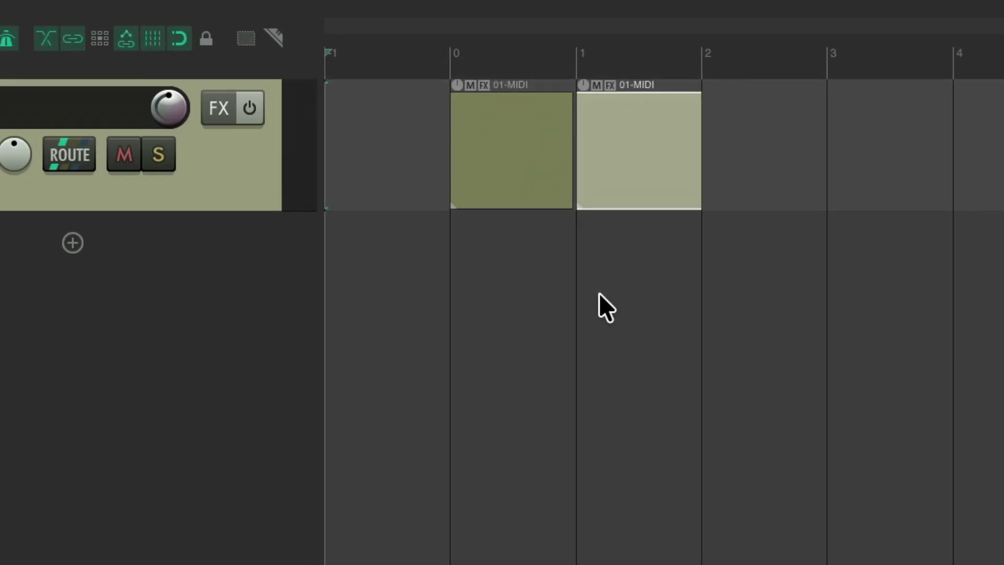
{"action": "key", "text": "alt+Return"}
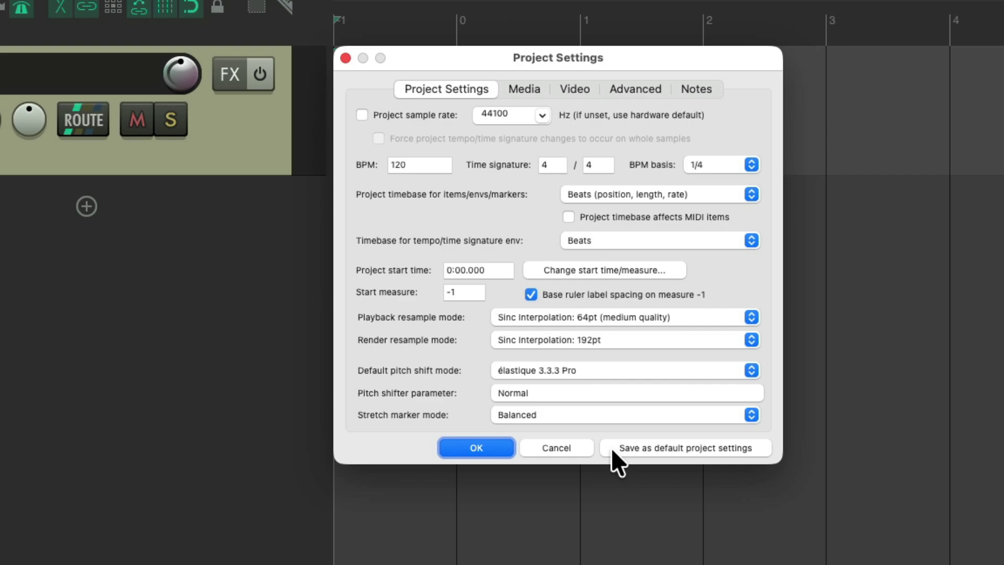
{"action": "key", "text": "Return"}
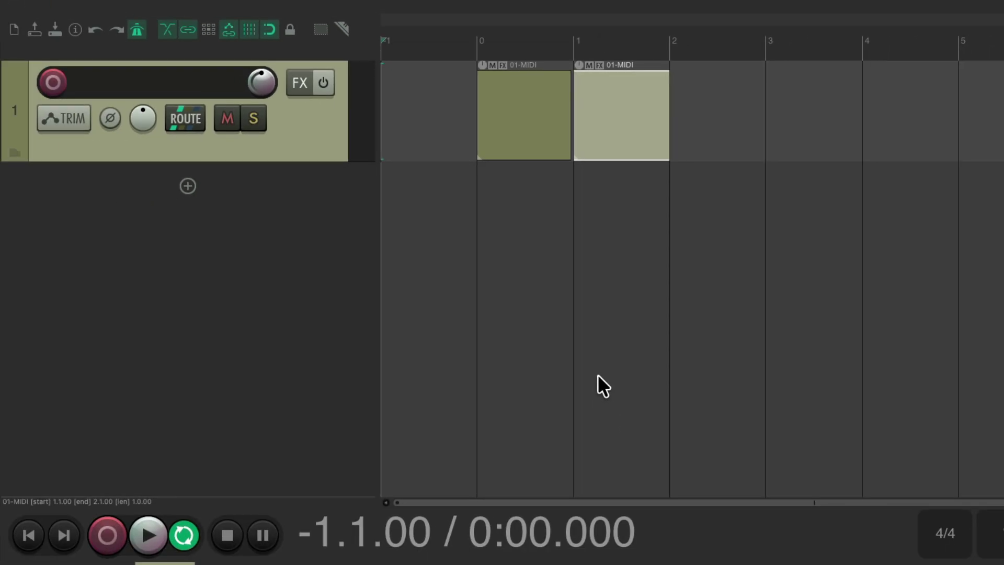
{"action": "key", "text": "super+q"}
{"action": "left_click", "coordinate": [632, 287]}
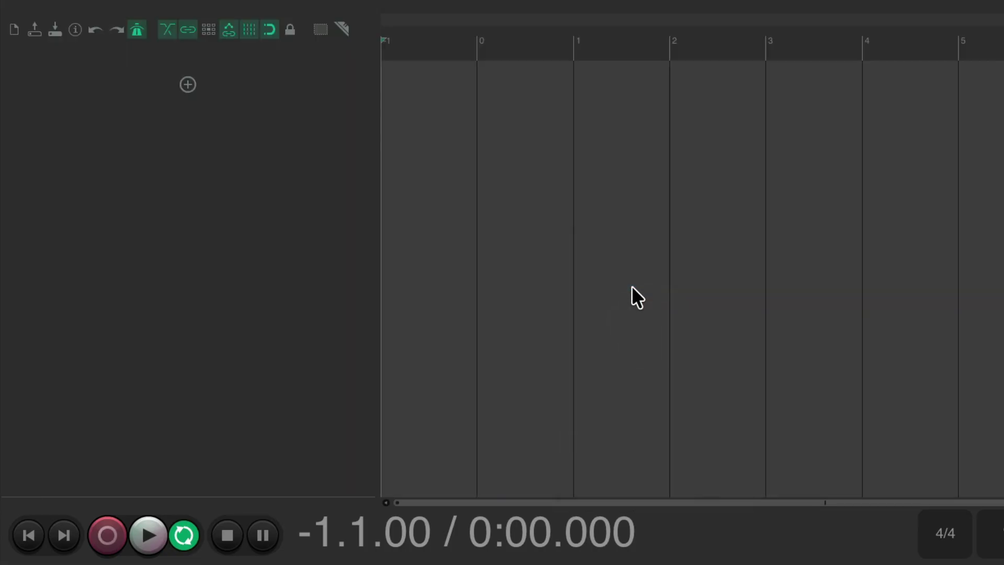
{"action": "key", "text": "alt+y"}
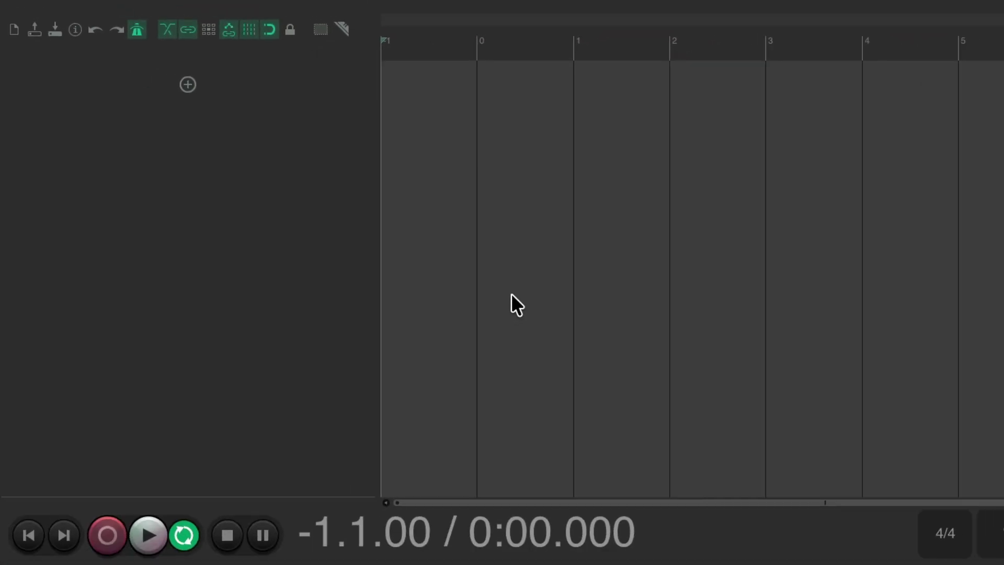
- Enable Show FX inserts in TCP (when size permits) and add three tracks
{"action": "left_click", "coordinate": [347, 11]}
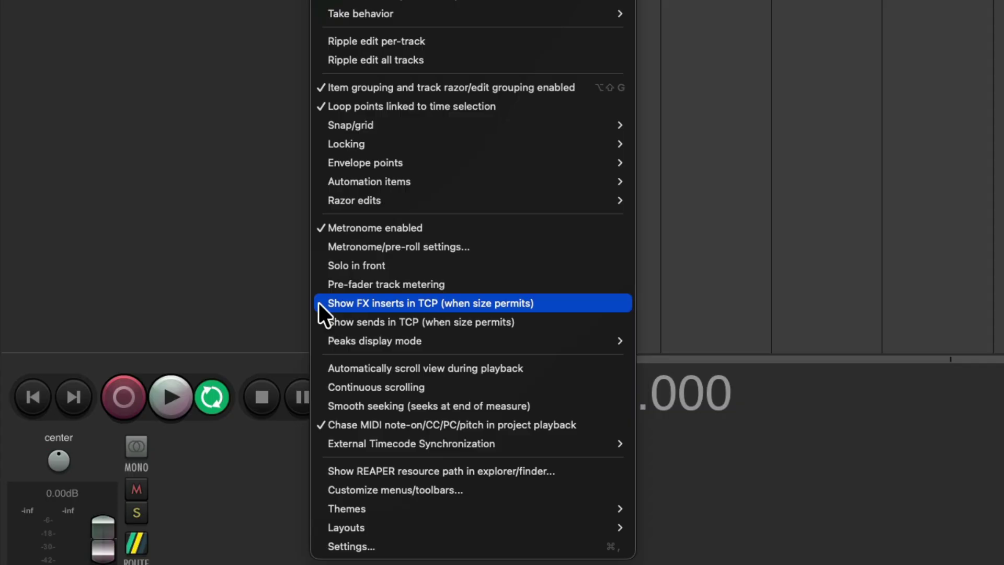
{"action": "left_click", "coordinate": [316, 302]}
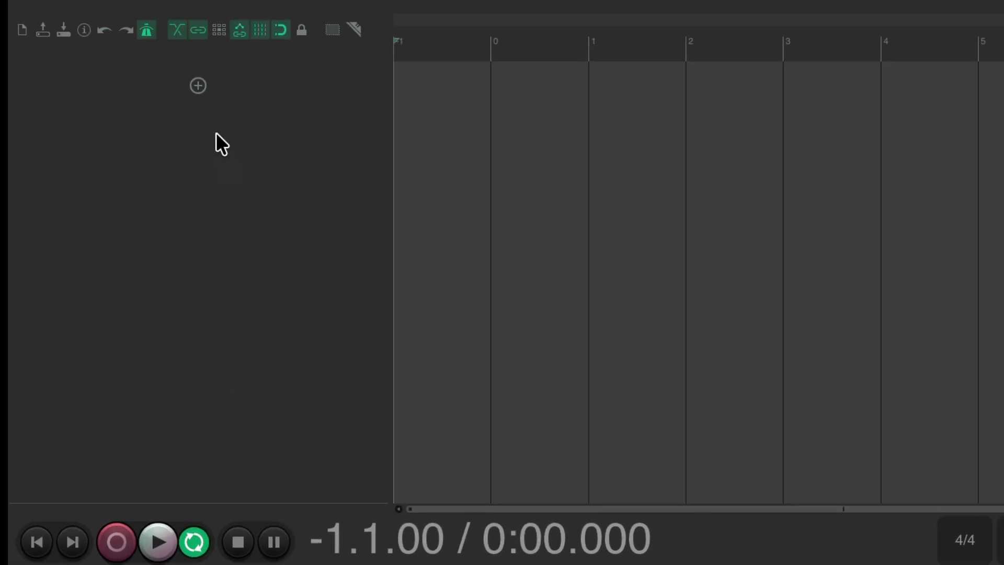
{"action": "left_click", "coordinate": [197, 182]}
{"action": "left_click", "coordinate": [198, 291]}
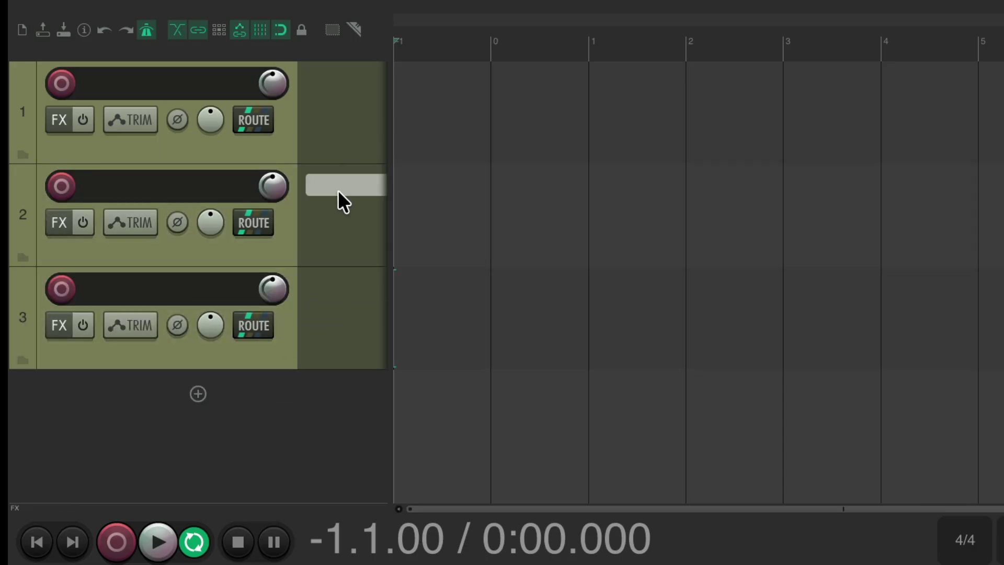
- Add the ReaEQ and ReaComp effects to track 1
{"action": "left_click", "coordinate": [342, 102]}
{"action": "type", "text": "eq"}
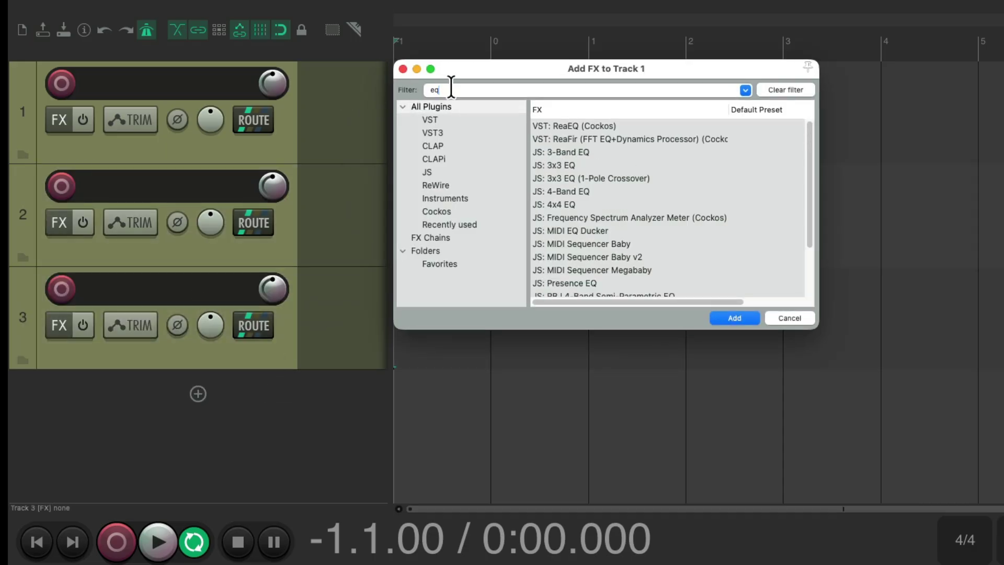
{"action": "double_click", "coordinate": [564, 126]}
{"action": "left_click", "coordinate": [349, 110]}
{"action": "type", "text": "comp"}
{"action": "double_click", "coordinate": [569, 126]}
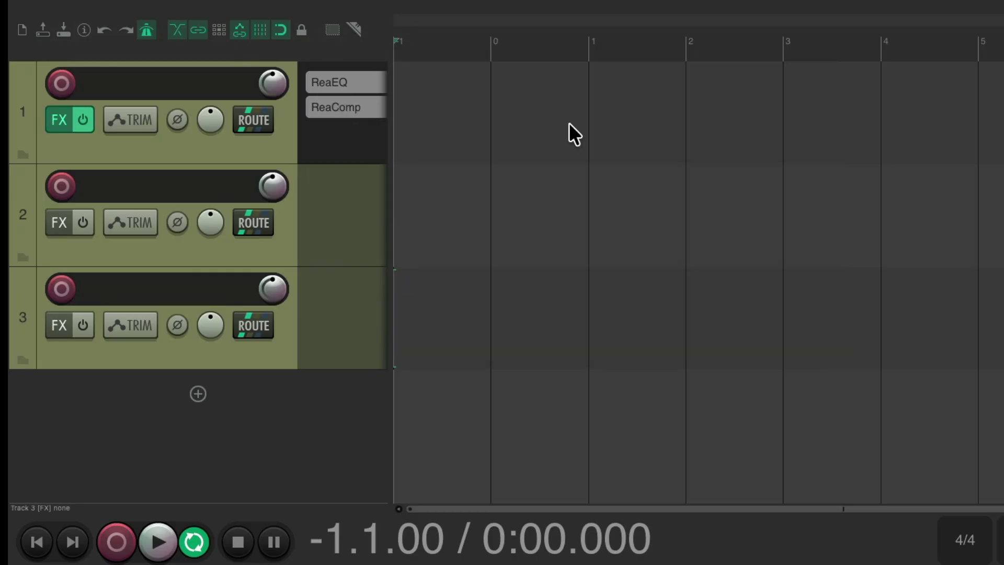
- Copy ReaEQ and ReaComp from track 1 to tracks 2 and 3
{"action": "left_click_drag", "start_coordinate": [345, 82], "coordinate": [354, 170]}
{"action": "left_click_drag", "start_coordinate": [353, 115], "coordinate": [360, 285]}
{"action": "left_click_drag", "start_coordinate": [354, 214], "coordinate": [352, 330]}
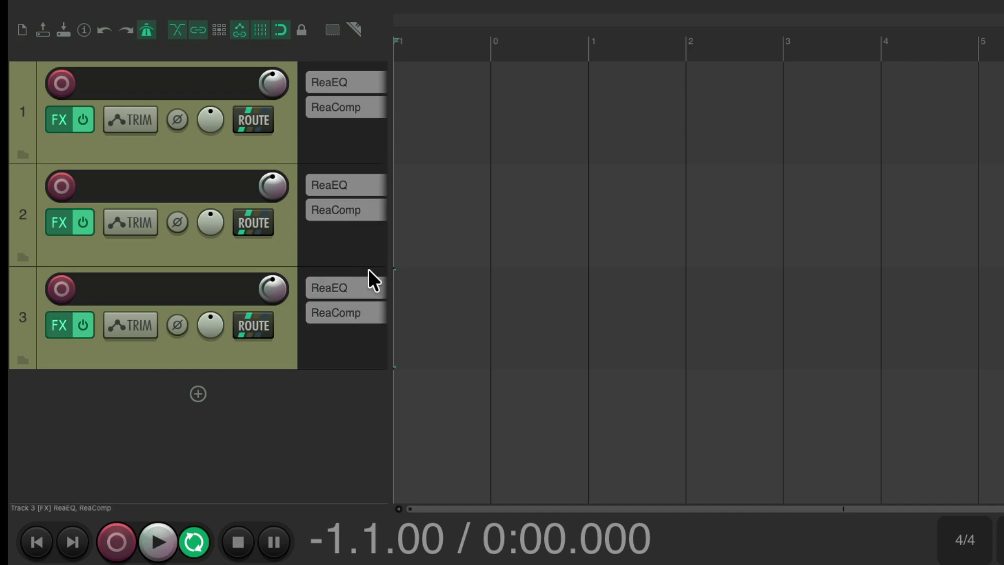
- Save the FX insert display with the default project settings and open a new project without saving the current one
{"action": "key", "text": "alt+Return"}
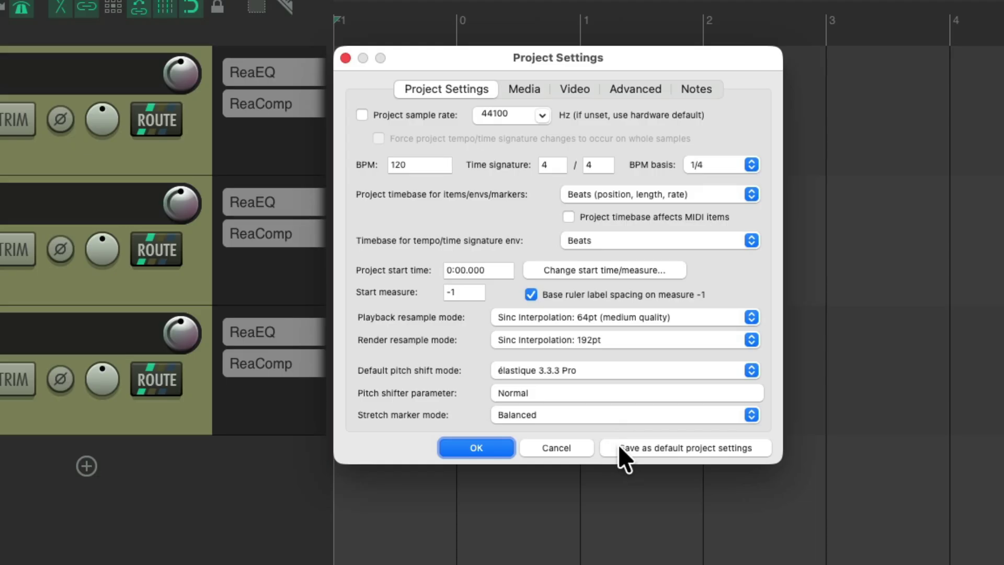
{"action": "key", "text": "Return"}
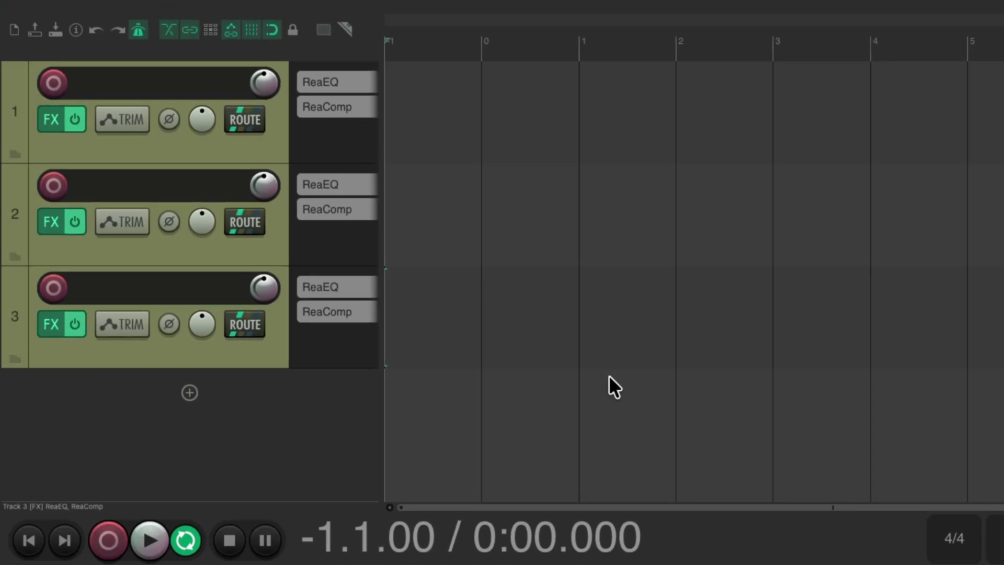
{"action": "key", "text": "super+F4"}
{"action": "left_click", "coordinate": [685, 290]}
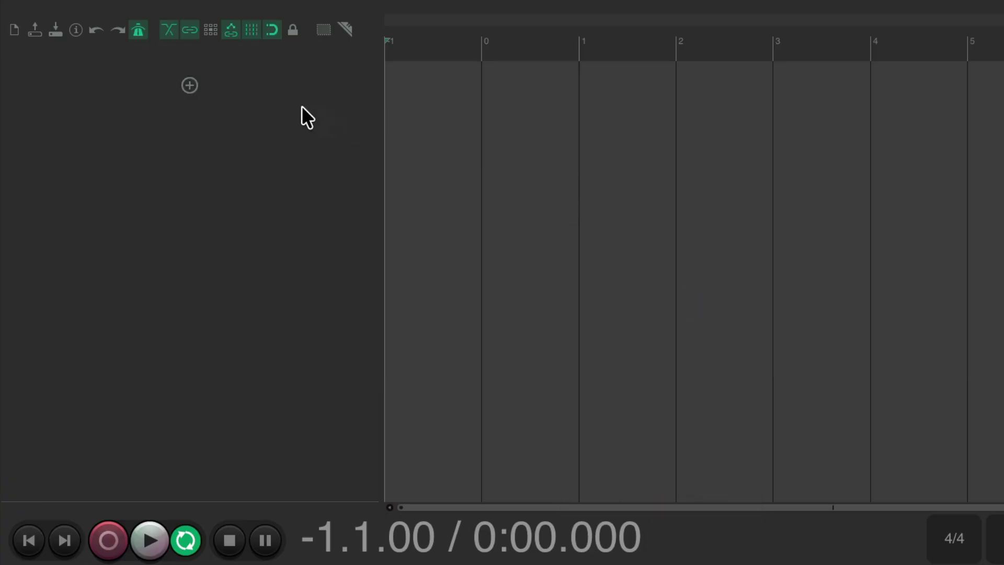
- Add three tracks to the empty project
{"action": "left_click", "coordinate": [189, 85]}
{"action": "left_click", "coordinate": [189, 186]}
{"action": "left_click", "coordinate": [190, 289]}
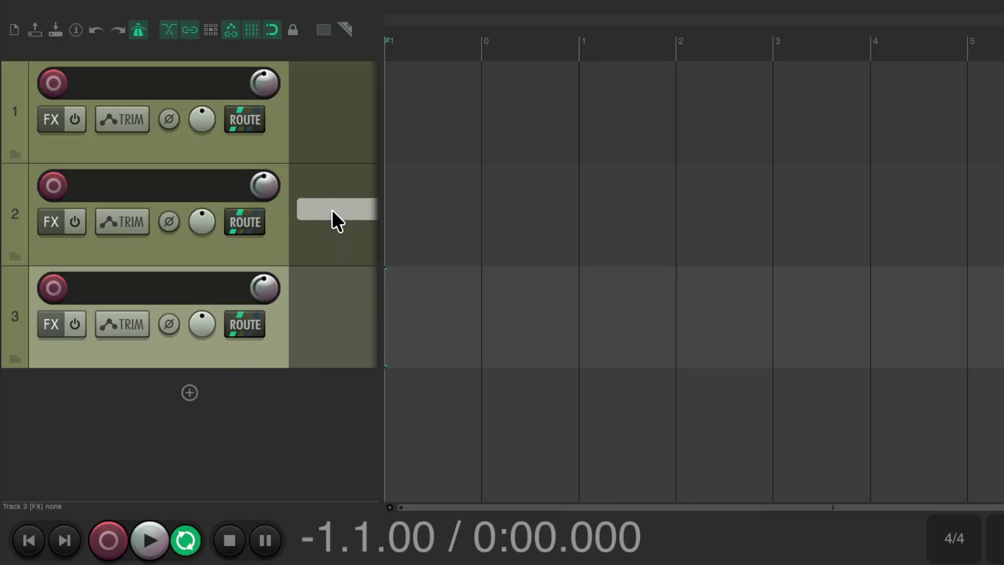
- Add the ReaEQ effect to track 1 and copy it to tracks 2 and 3
{"action": "left_click", "coordinate": [324, 80]}
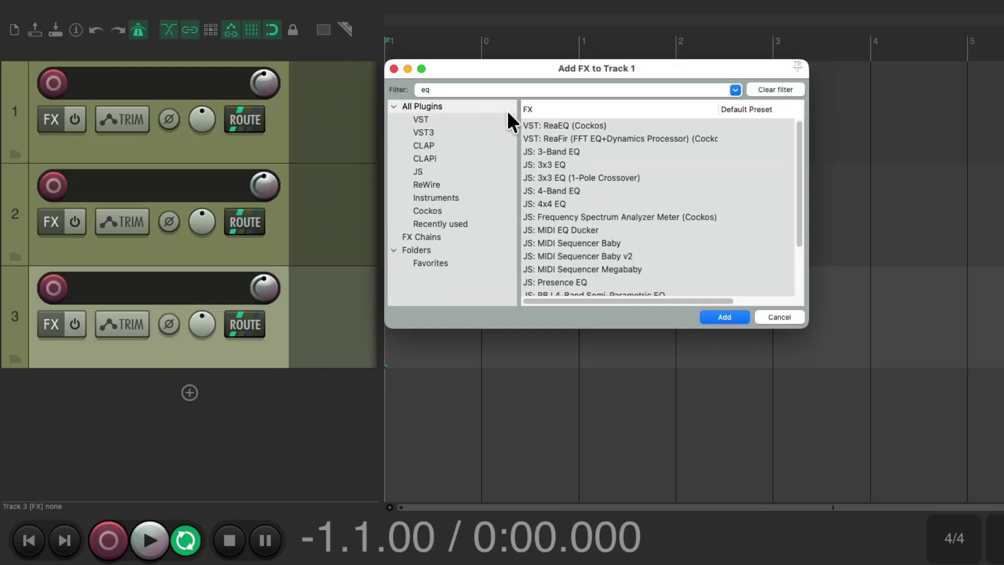
{"action": "double_click", "coordinate": [553, 124]}
{"action": "left_click_drag", "start_coordinate": [337, 82], "coordinate": [351, 198]}
{"action": "left_click_drag", "start_coordinate": [338, 184], "coordinate": [366, 309]}
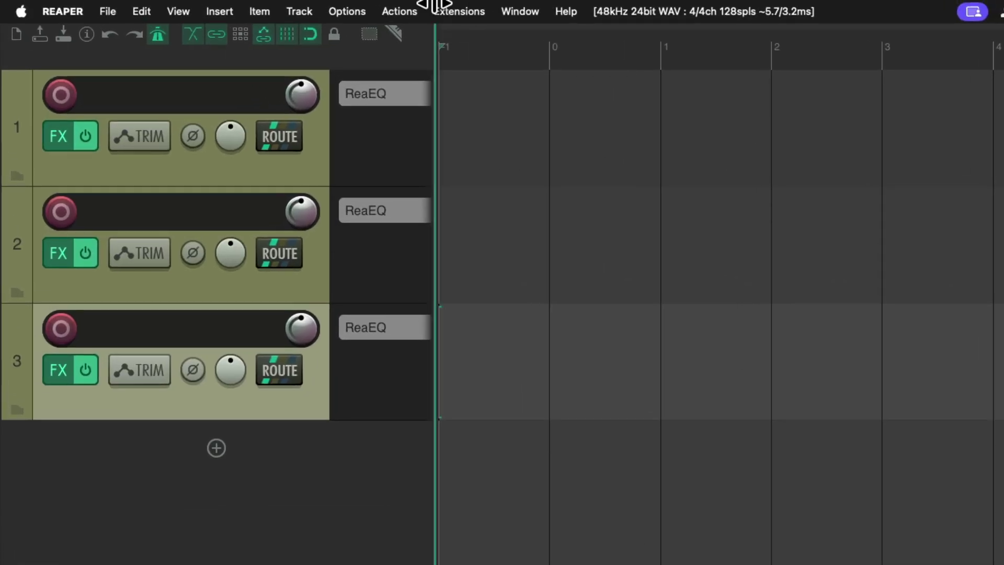
- Review the project options, such as FX inserts in TCP and continuous scrolling, and the Project Settings with their save-as-default option
{"action": "left_click", "coordinate": [348, 10]}
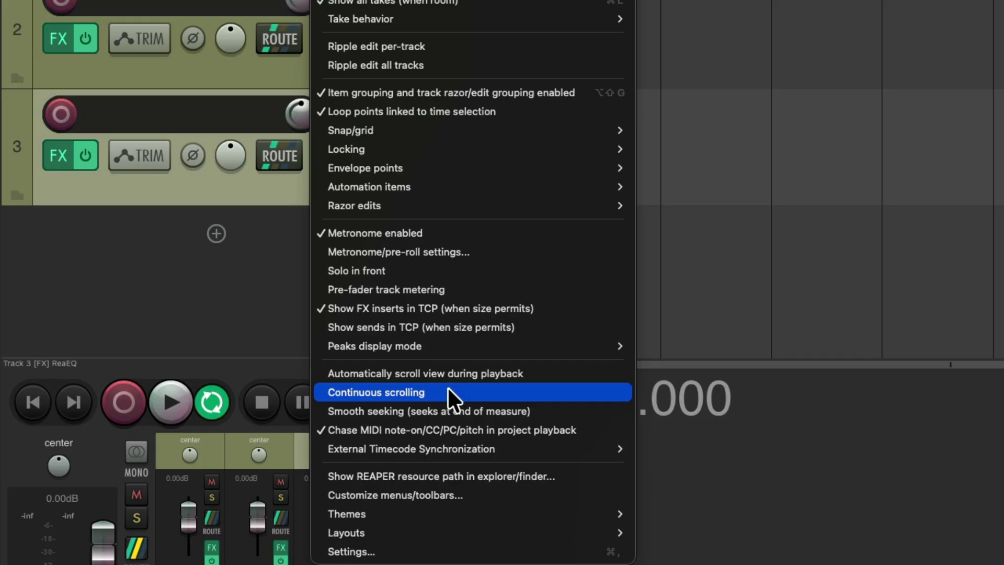
{"action": "left_click", "coordinate": [273, 342]}
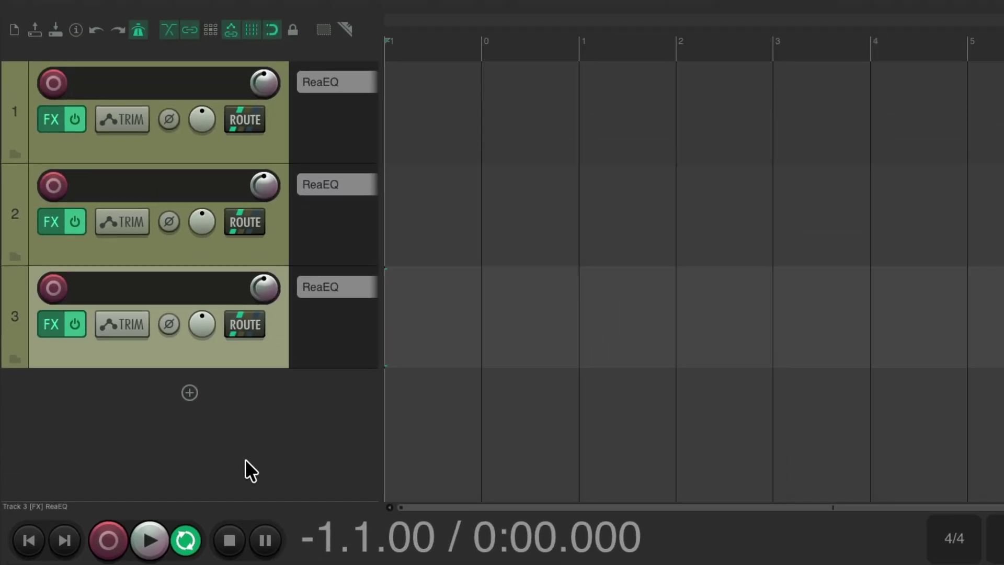
{"action": "key", "text": "alt+Return"}
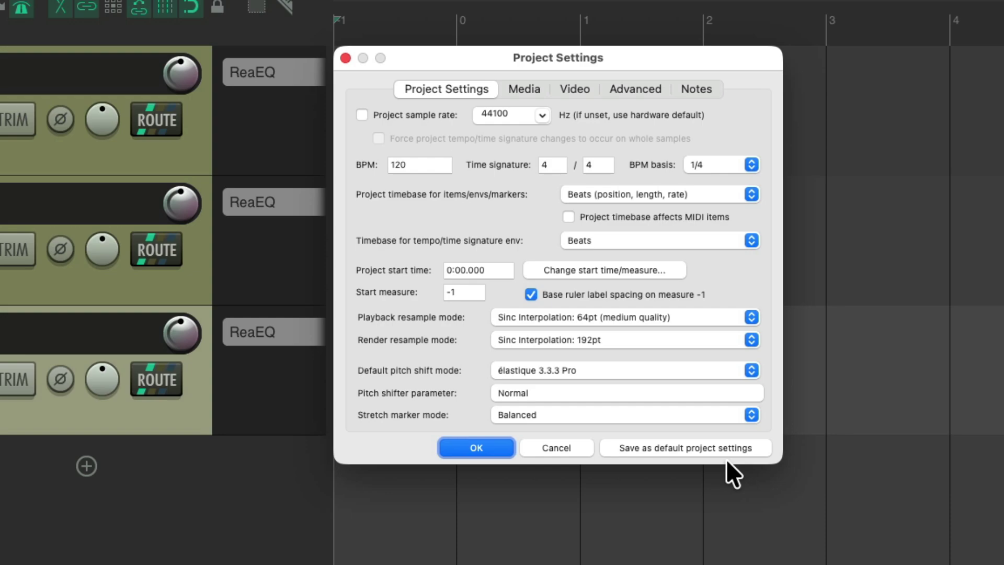
{"action": "key", "text": "Return"}
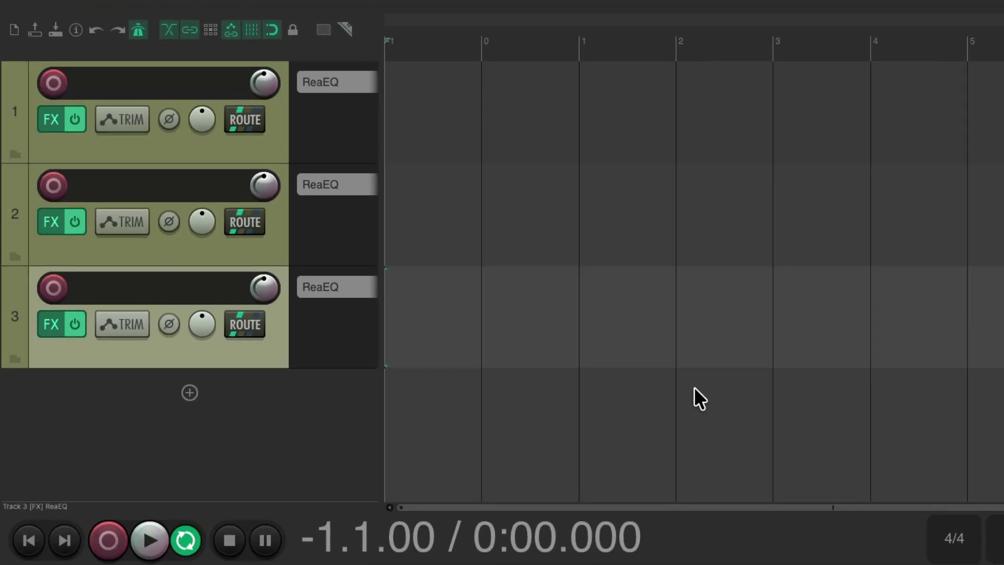
- Check the Project preferences for the template file used when creating new projects, and close them without changes
{"action": "key", "text": "super+comma"}
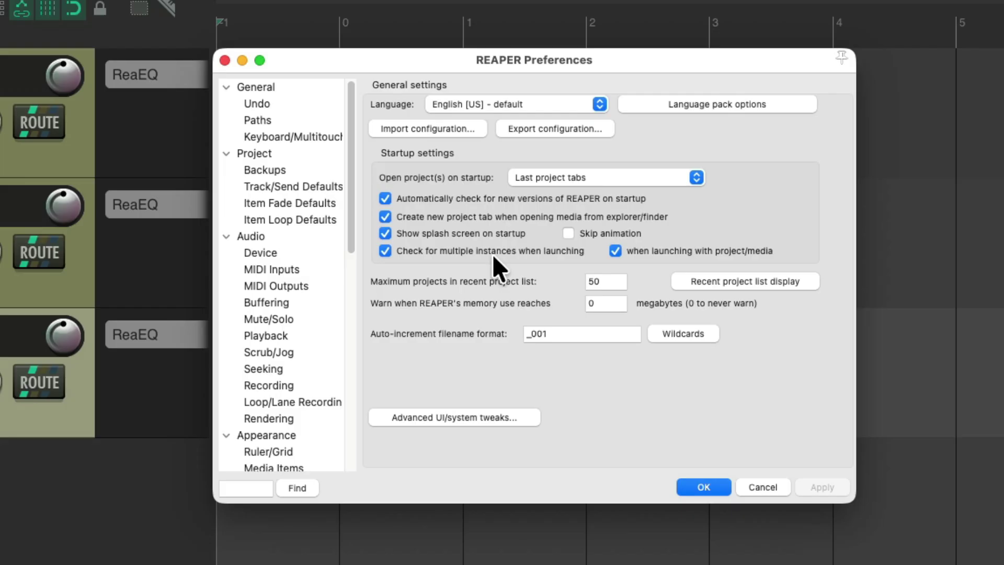
{"action": "left_click", "coordinate": [307, 154]}
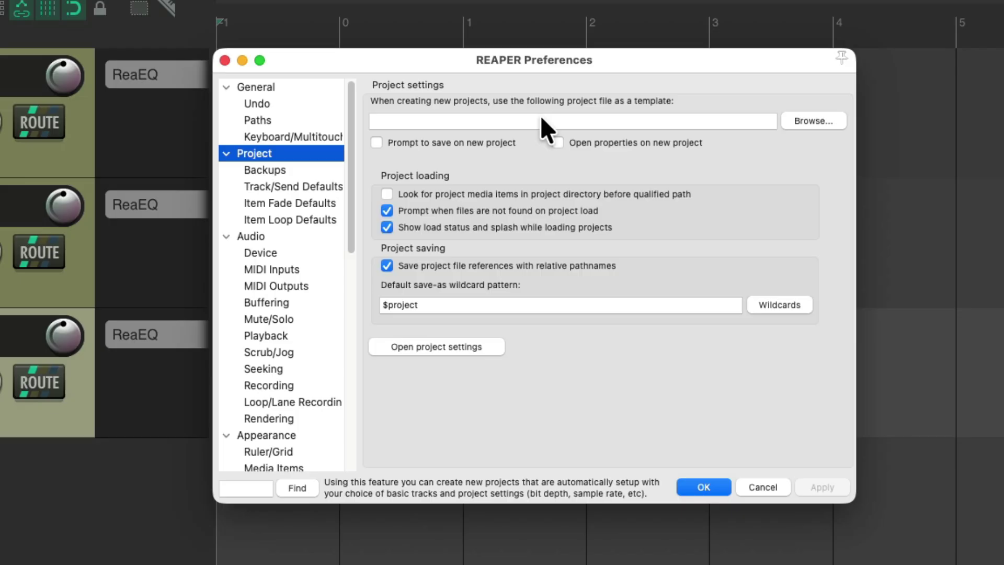
{"action": "key", "text": "Escape"}
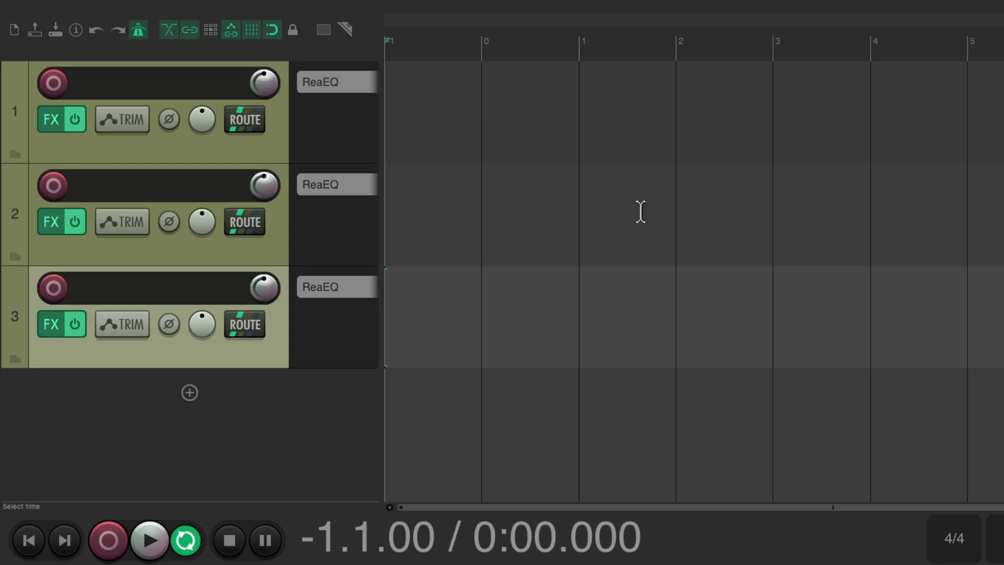
- Open a new project without saving the current one and save its settings as the default project settings
{"action": "key", "text": "super+n"}
{"action": "left_click", "coordinate": [646, 288]}
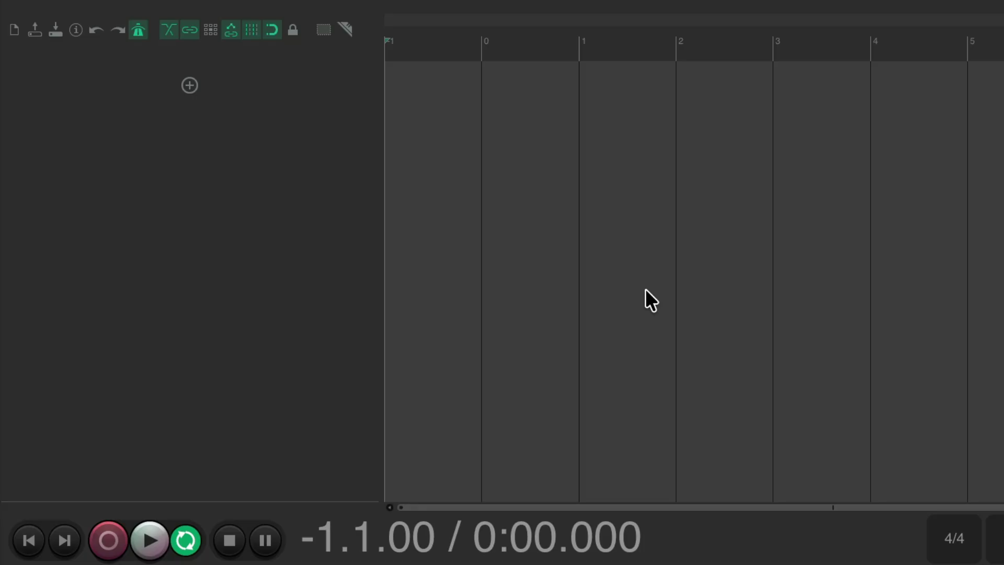
{"action": "key", "text": "alt+Return"}
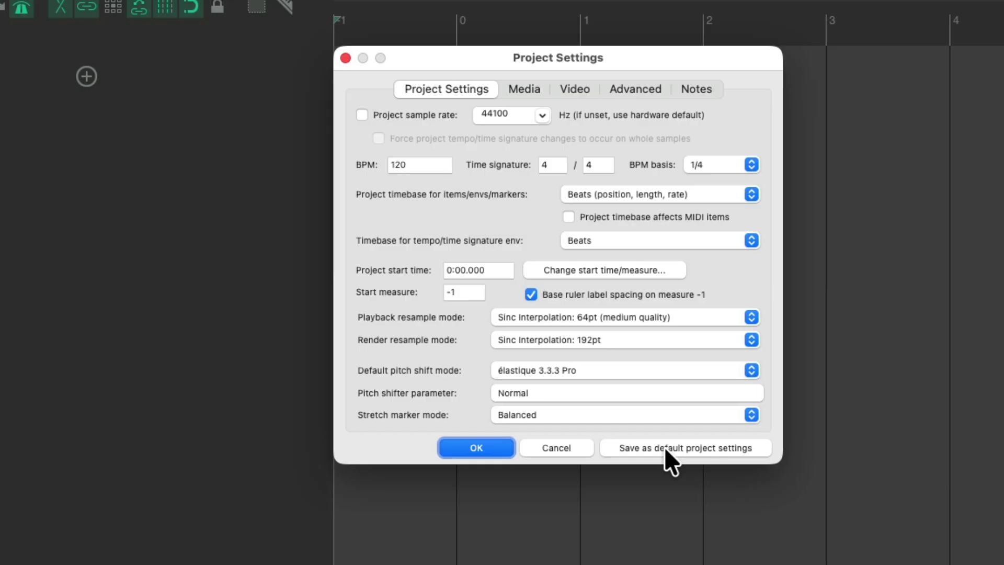
{"action": "left_click", "coordinate": [664, 447]}
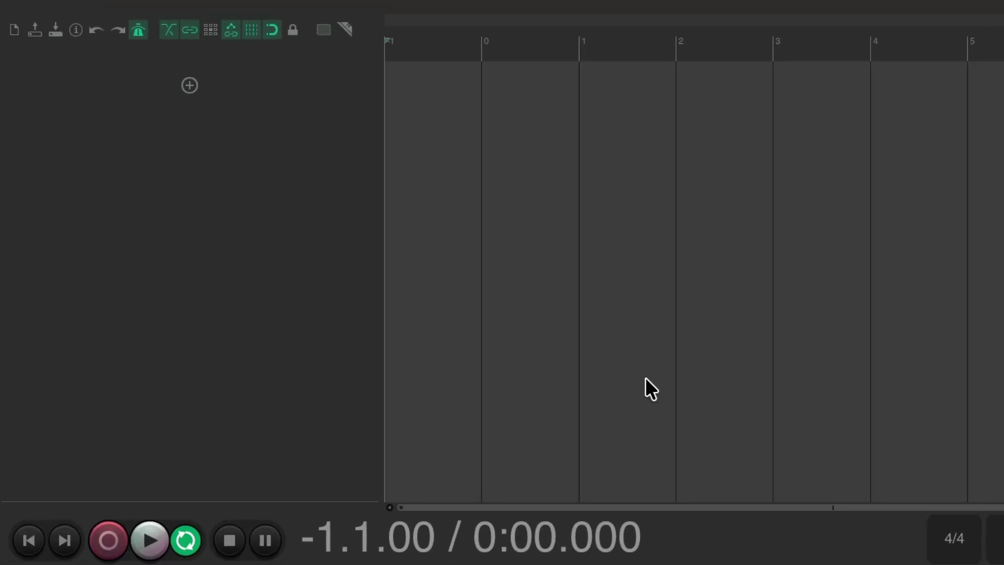
- Save the default project settings once more and start another new project from them
{"action": "key", "text": "alt+Return"}
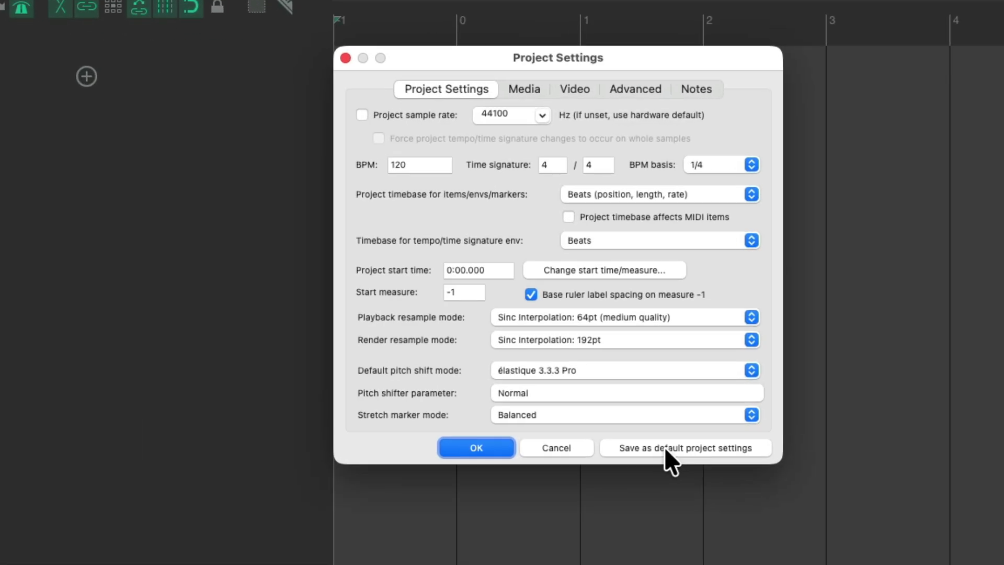
{"action": "left_click", "coordinate": [694, 447]}
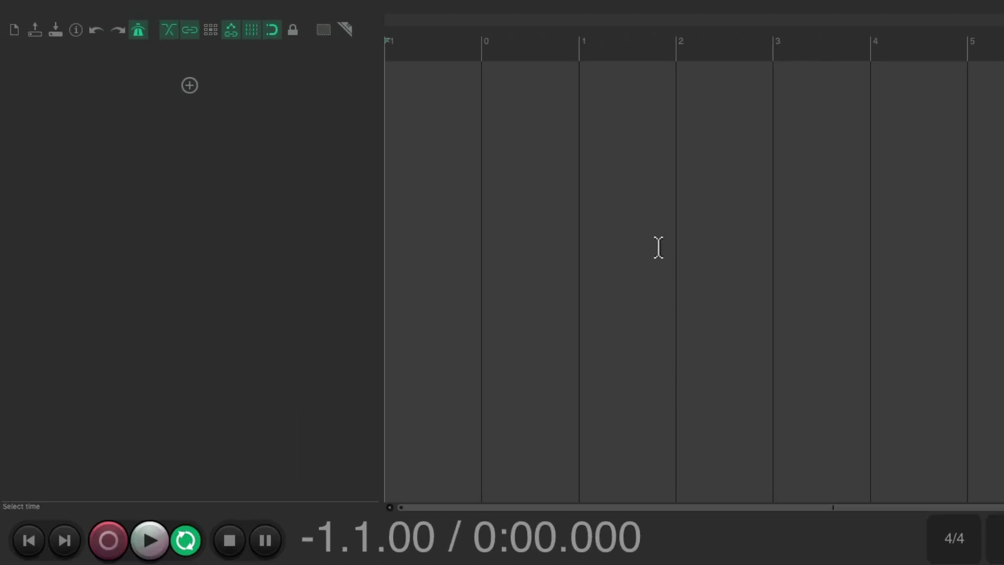
{"action": "key", "text": "super+n"}
{"action": "left_click", "coordinate": [676, 287]}
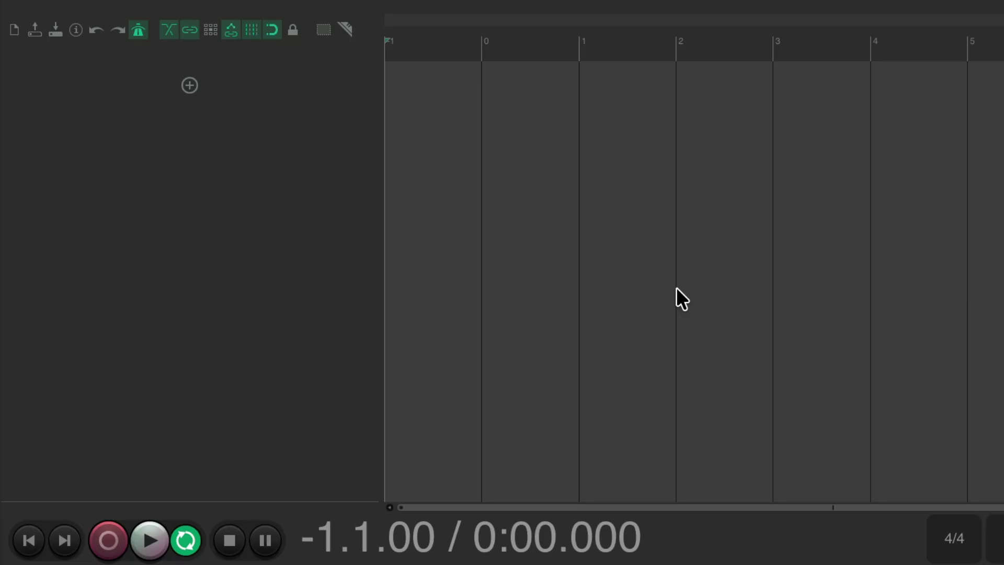